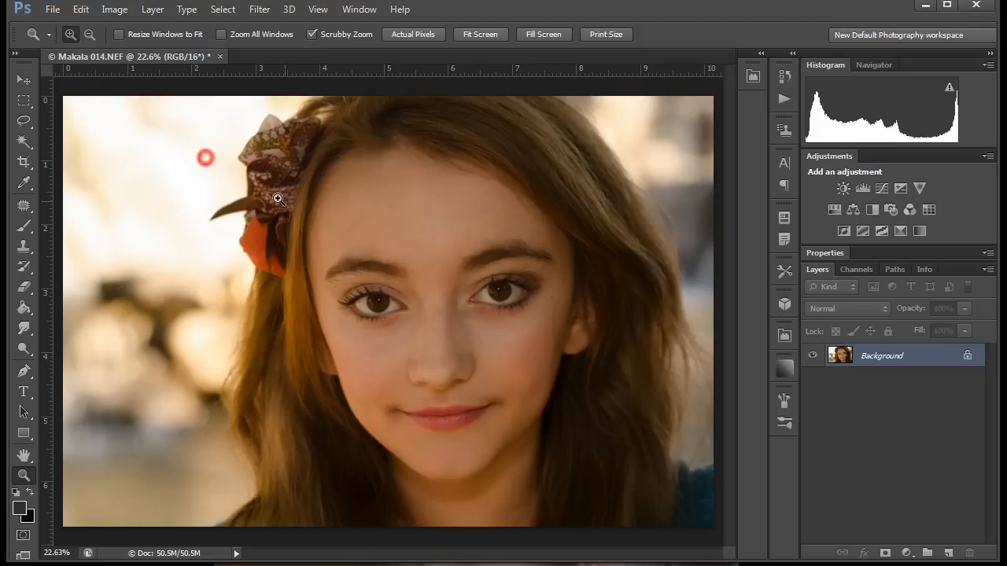
# Step: Add a Curves adjustment layer above the Background layer of the portrait
pyautogui.moveTo(420, 286)
pyautogui.mouseDown()
pyautogui.moveTo(480, 282)
pyautogui.moveTo(420, 281)
pyautogui.moveTo(456, 285)
pyautogui.moveTo(418, 291)
pyautogui.mouseUp()
pyautogui.moveTo(513, 348); pyautogui.dragTo(457, 345)
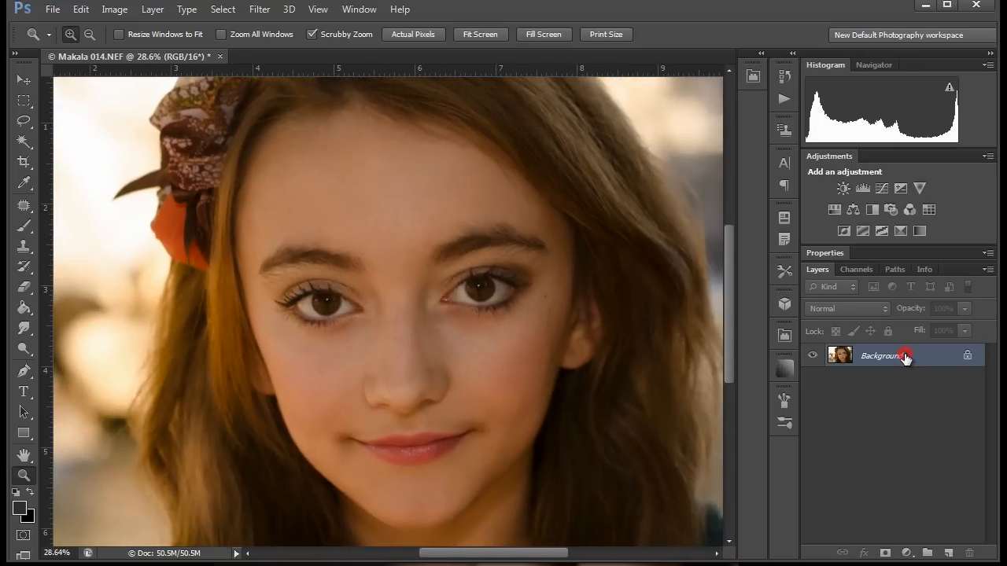
pyautogui.click(906, 553)
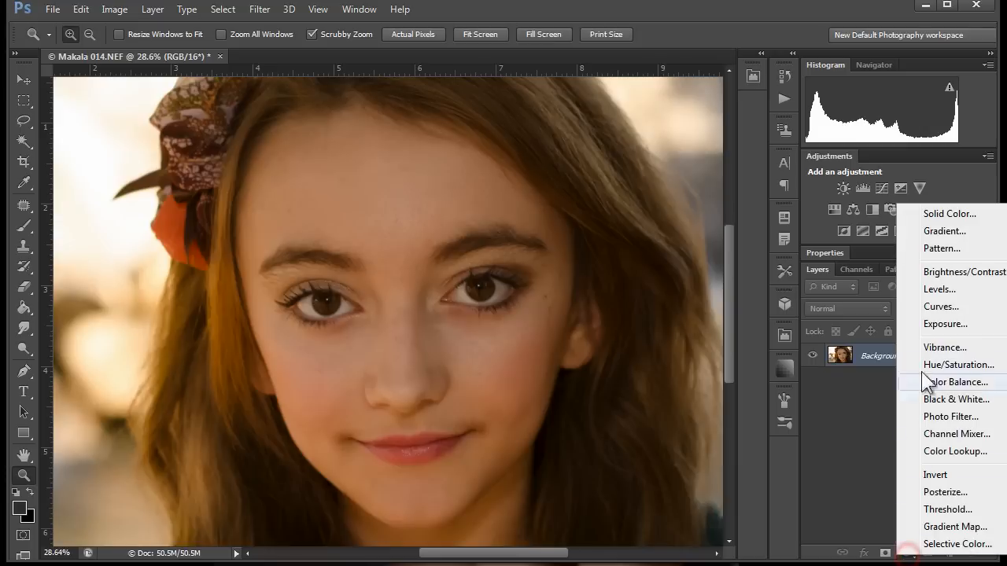
pyautogui.click(931, 307)
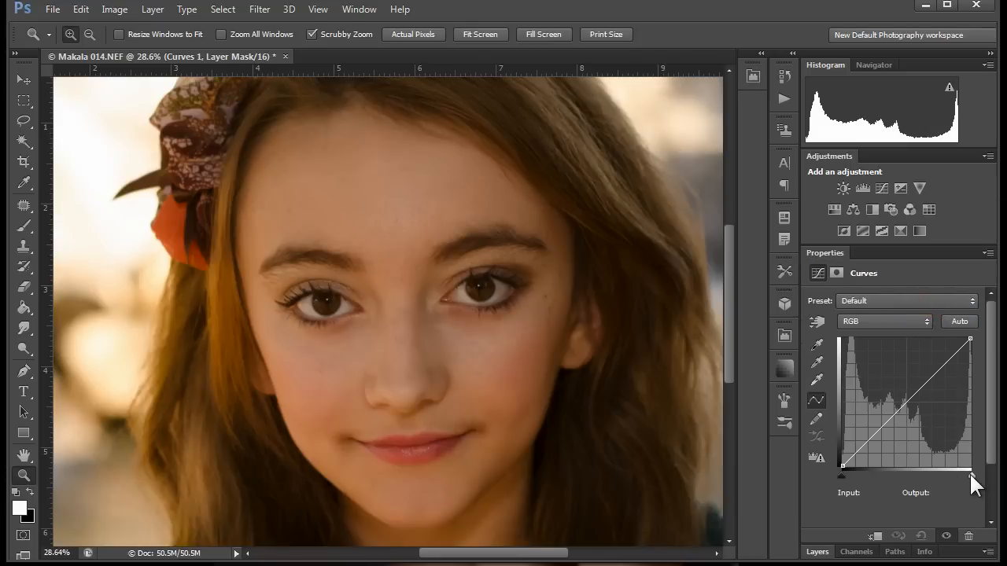
# Step: Check highlight and shadow clipping using the white and black point sliders of the curve
pyautogui.press('alt')
pyautogui.moveTo(971, 476)
pyautogui.mouseDown()
pyautogui.moveTo(942, 472)
pyautogui.moveTo(993, 476)
pyautogui.moveTo(934, 473)
pyautogui.moveTo(972, 475)
pyautogui.mouseUp()
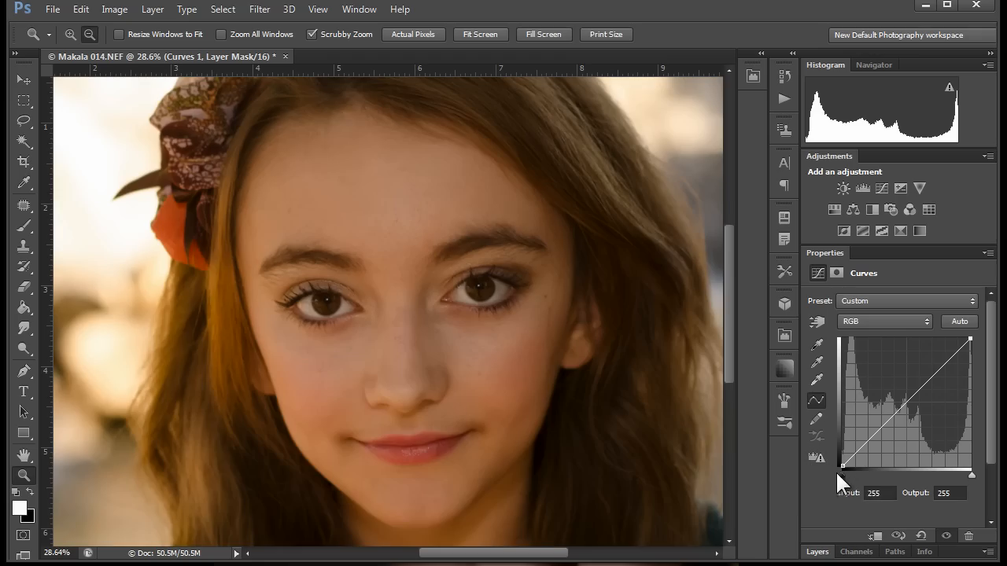
pyautogui.moveTo(842, 476)
pyautogui.mouseDown()
pyautogui.moveTo(872, 476)
pyautogui.moveTo(833, 475)
pyautogui.moveTo(873, 473)
pyautogui.moveTo(828, 474)
pyautogui.mouseUp()
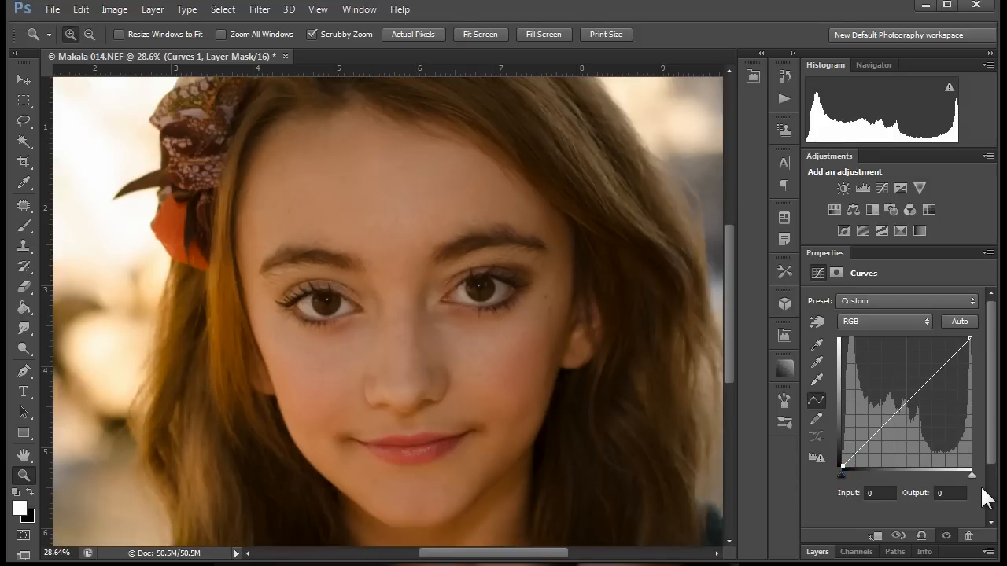
pyautogui.moveTo(972, 475)
pyautogui.mouseDown()
pyautogui.moveTo(930, 472)
pyautogui.moveTo(987, 470)
pyautogui.moveTo(924, 475)
pyautogui.moveTo(973, 475)
pyautogui.mouseUp()
# Step: Raise the RGB curve to output 230 at input 196, and invert the Curves layer mask to black
pyautogui.moveTo(367, 254); pyautogui.dragTo(421, 258)
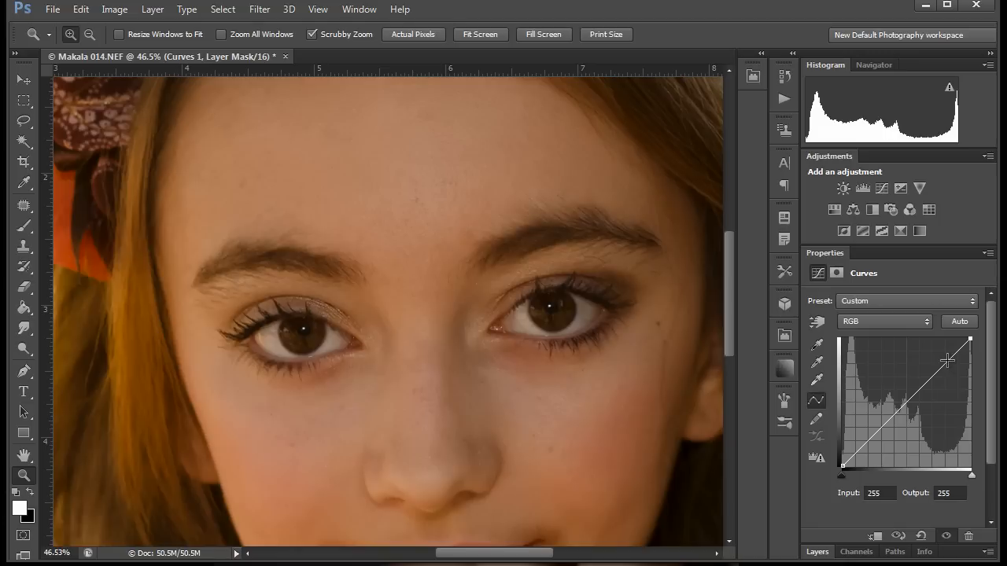
pyautogui.moveTo(947, 360); pyautogui.dragTo(940, 348)
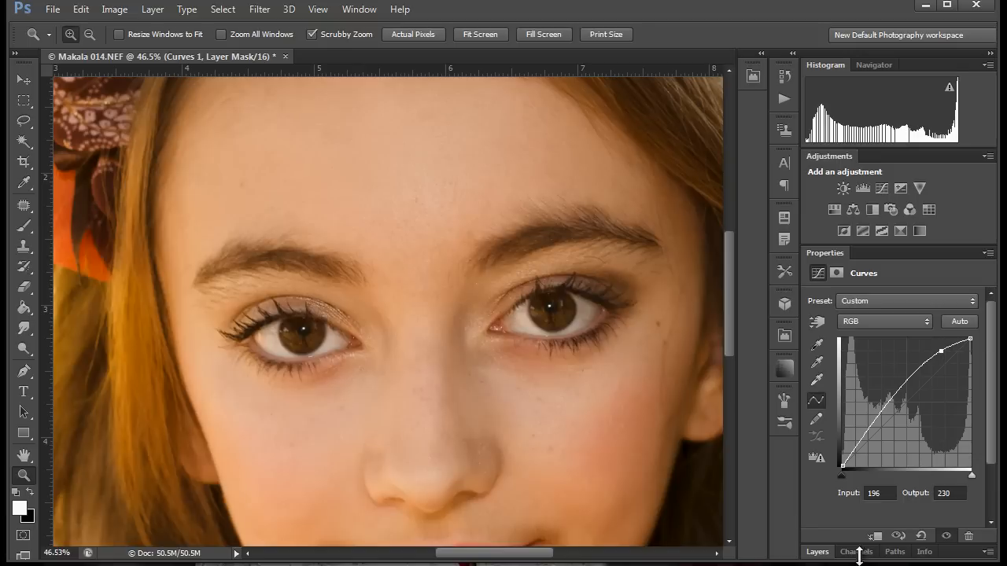
pyautogui.click(815, 552)
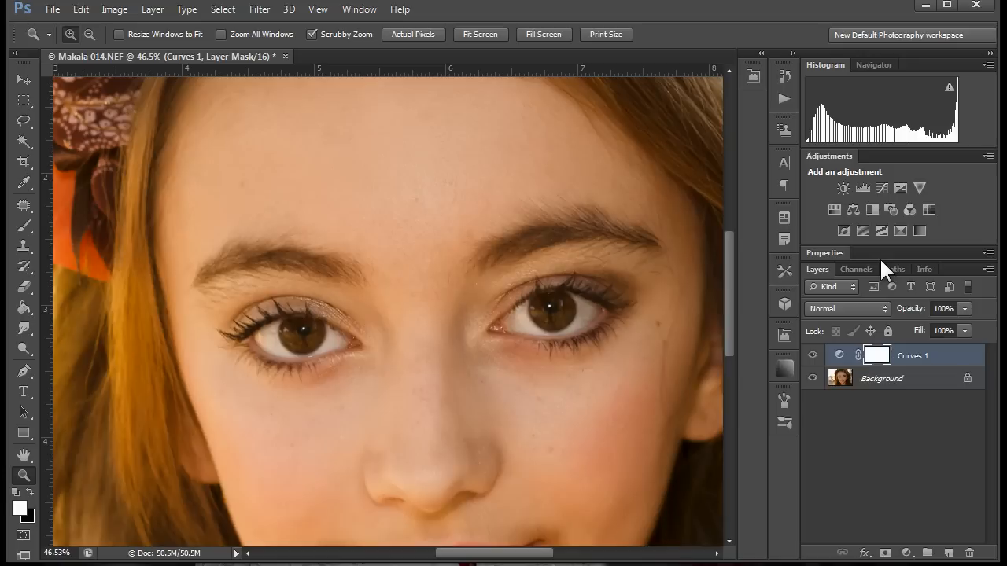
pyautogui.click(874, 344)
pyautogui.hotkey('ctrl', 'i')
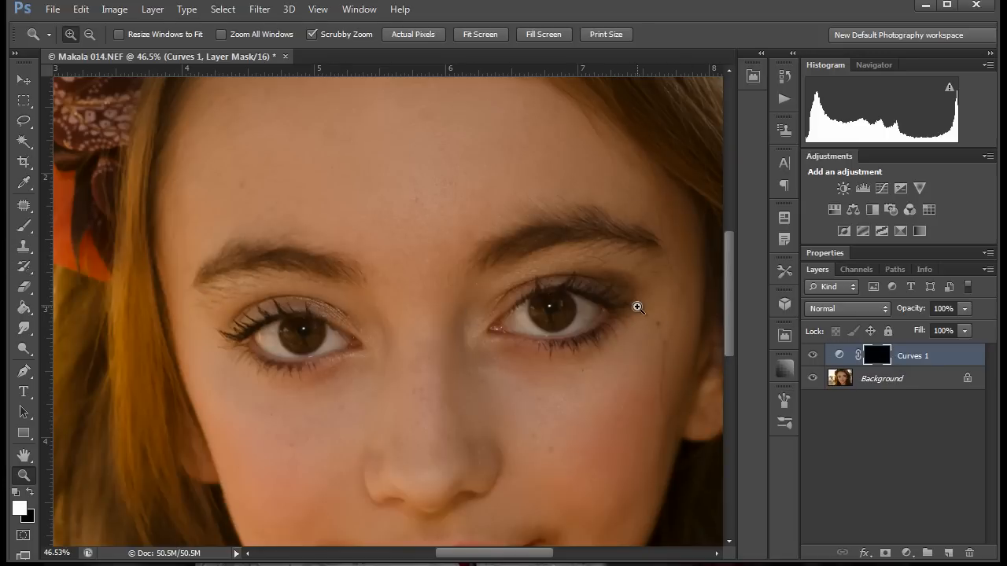
# Step: Paint white on the Curves mask over the whites and irises of both eyes with a 56 px brush
pyautogui.press('b')
pyautogui.keyDown('alt'); pyautogui.rightClick(551, 324); pyautogui.keyUp('alt')
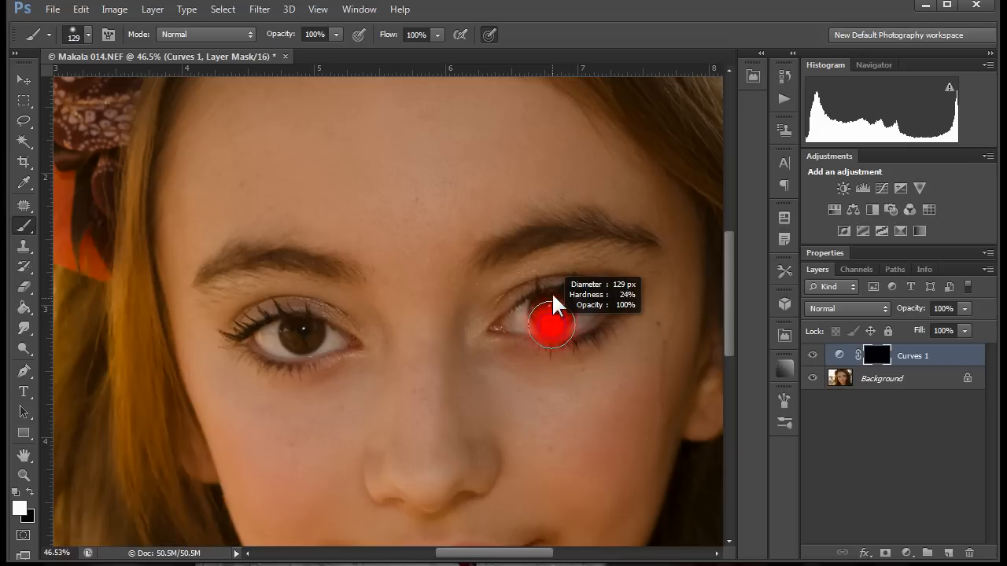
pyautogui.moveTo(553, 296); pyautogui.dragTo(578, 453)
pyautogui.moveTo(565, 272)
pyautogui.mouseDown()
pyautogui.moveTo(561, 112)
pyautogui.moveTo(568, 329)
pyautogui.moveTo(551, 214)
pyautogui.moveTo(562, 321)
pyautogui.moveTo(552, 317)
pyautogui.mouseUp()
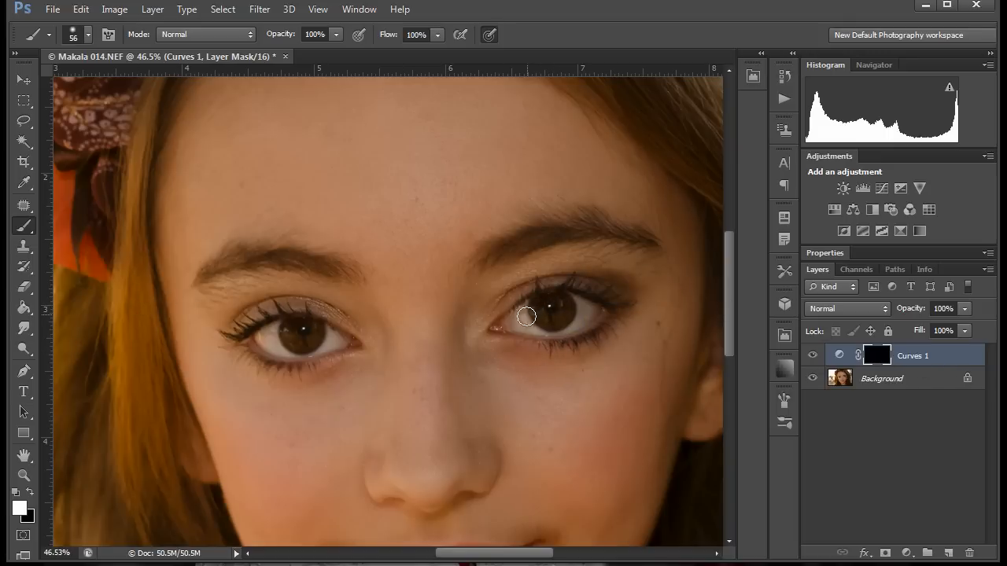
pyautogui.moveTo(508, 324)
pyautogui.mouseDown()
pyautogui.moveTo(542, 311)
pyautogui.moveTo(514, 324)
pyautogui.moveTo(552, 326)
pyautogui.moveTo(572, 320)
pyautogui.moveTo(532, 319)
pyautogui.moveTo(577, 309)
pyautogui.moveTo(544, 302)
pyautogui.moveTo(536, 310)
pyautogui.moveTo(597, 312)
pyautogui.moveTo(515, 322)
pyautogui.moveTo(537, 311)
pyautogui.moveTo(589, 312)
pyautogui.moveTo(523, 317)
pyautogui.mouseUp()
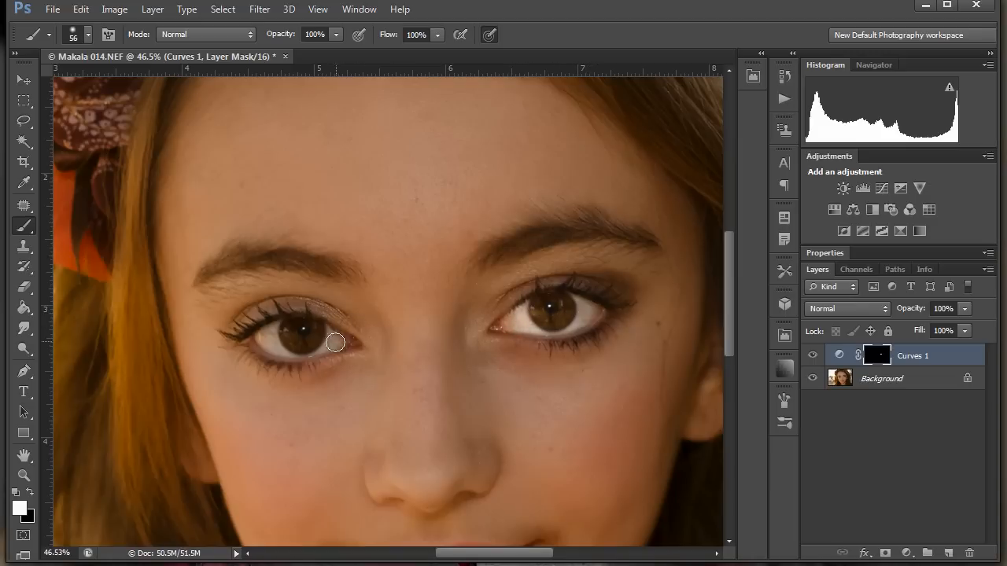
pyautogui.moveTo(335, 343)
pyautogui.mouseDown()
pyautogui.moveTo(301, 368)
pyautogui.moveTo(264, 337)
pyautogui.moveTo(296, 328)
pyautogui.moveTo(341, 340)
pyautogui.moveTo(306, 347)
pyautogui.moveTo(341, 339)
pyautogui.moveTo(270, 338)
pyautogui.mouseUp()
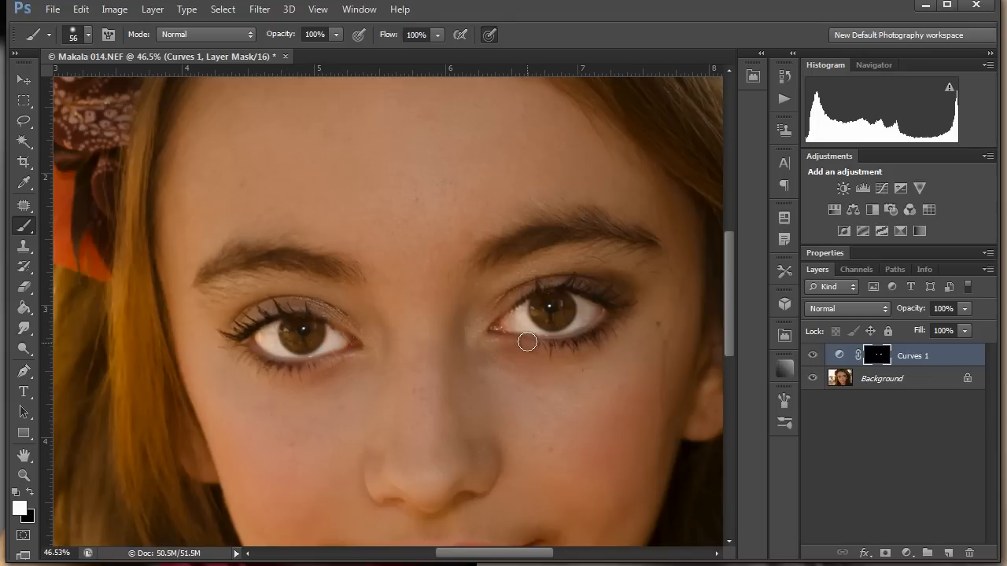
pyautogui.moveTo(527, 341); pyautogui.dragTo(585, 336)
# Step: Show the Curves mask as a red overlay and clean up its edges around the right-hand eye with a 31 px brush
pyautogui.press('\\')
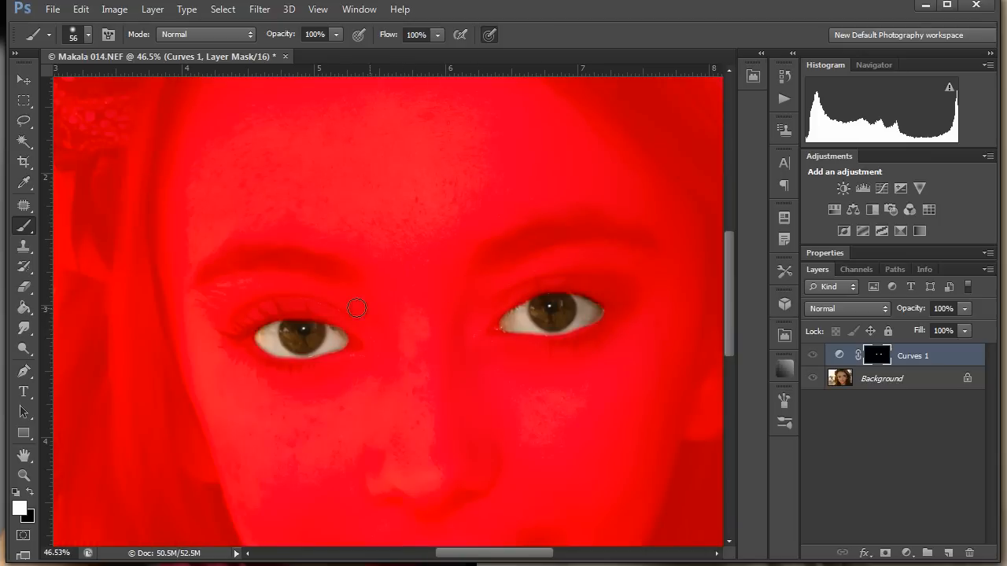
pyautogui.press('z')
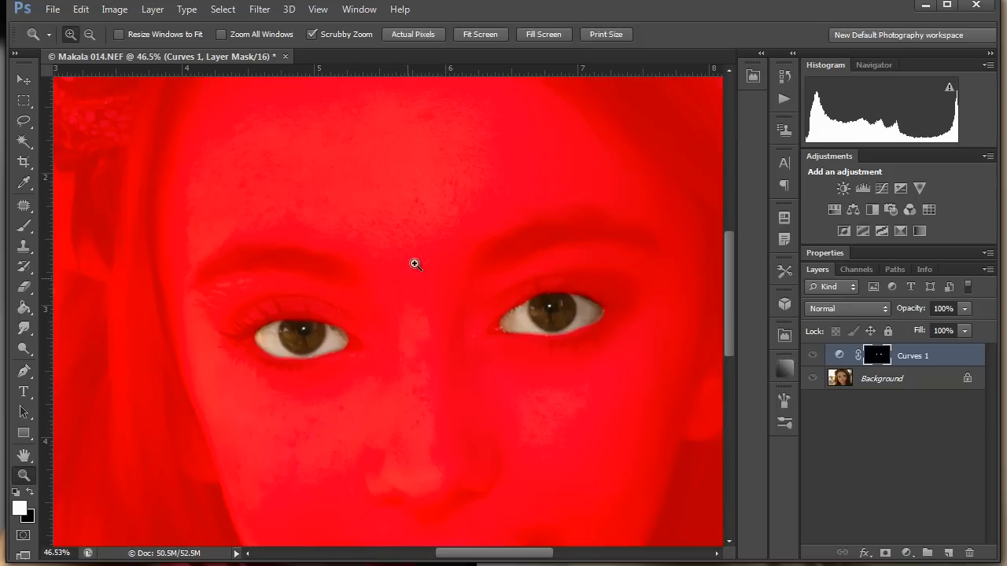
pyautogui.moveTo(438, 260); pyautogui.dragTo(461, 260)
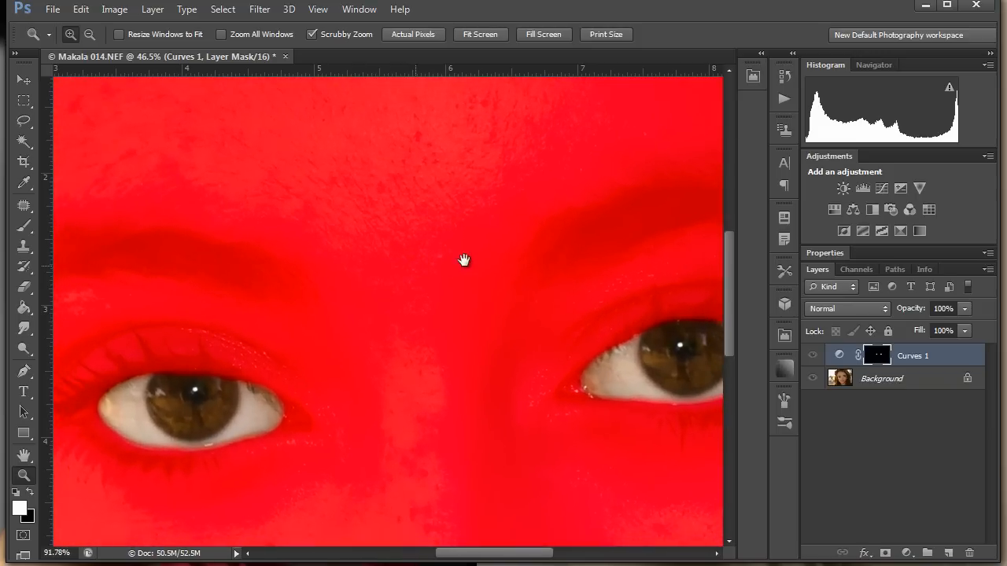
pyautogui.press('b')
pyautogui.moveTo(653, 435); pyautogui.dragTo(488, 411)
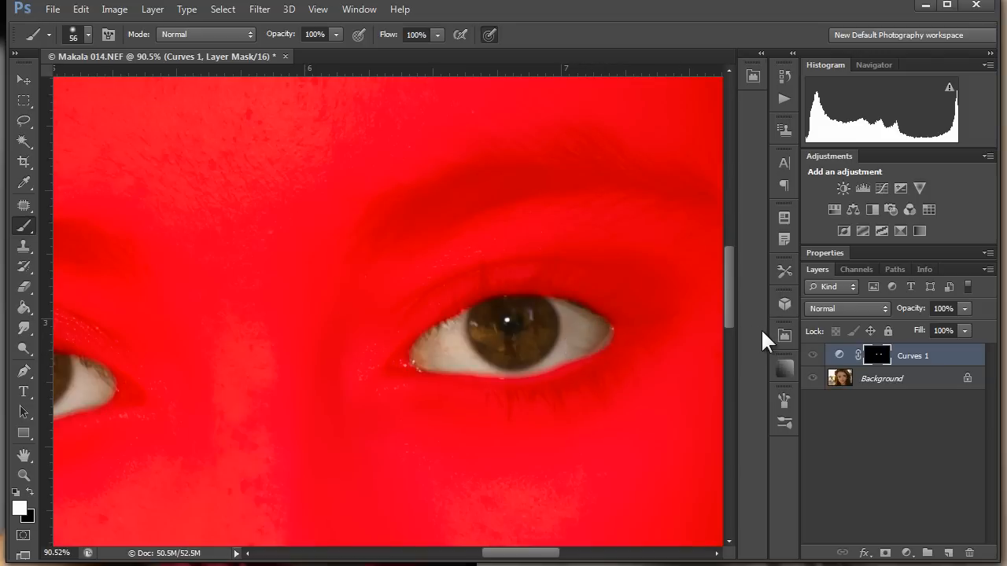
pyautogui.press('x')
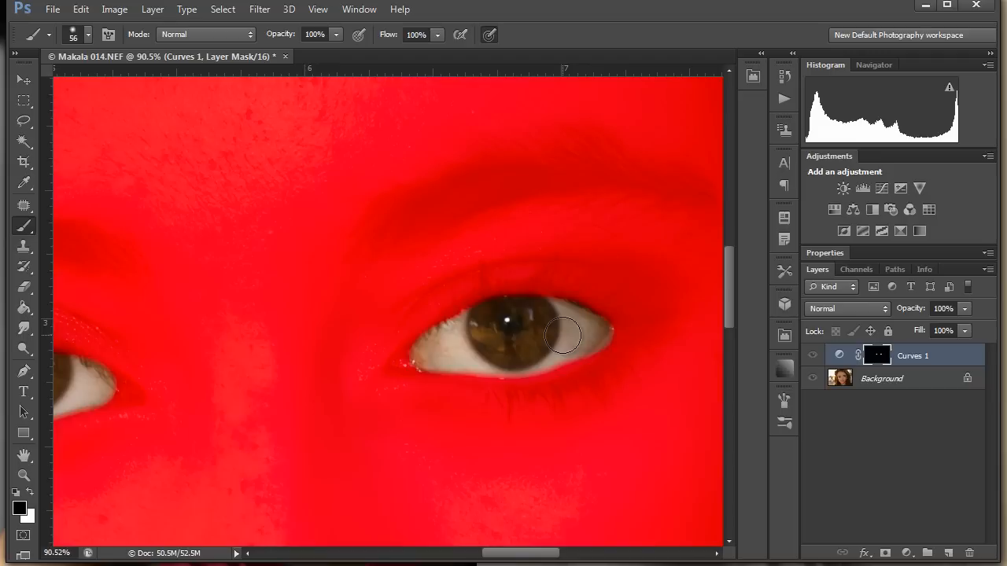
pyautogui.keyDown('alt'); pyautogui.rightClick(545, 347); pyautogui.keyUp('alt')
pyautogui.moveTo(569, 354)
pyautogui.mouseDown()
pyautogui.moveTo(604, 334)
pyautogui.moveTo(515, 366)
pyautogui.moveTo(411, 360)
pyautogui.moveTo(417, 344)
pyautogui.moveTo(477, 314)
pyautogui.moveTo(550, 308)
pyautogui.moveTo(522, 299)
pyautogui.moveTo(469, 313)
pyautogui.mouseUp()
pyautogui.press('alt')
pyautogui.press('x')
# Step: Refine the Curves mask around the left-hand eye, painting white to fill its corners and upper edge and black to remove spill
pyautogui.moveTo(541, 341); pyautogui.dragTo(686, 296)
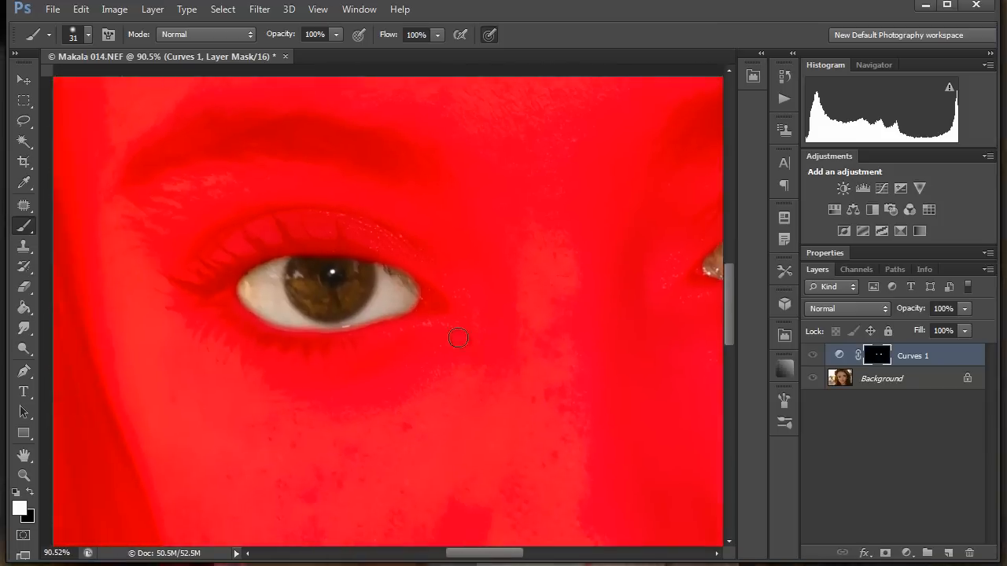
pyautogui.moveTo(444, 301)
pyautogui.mouseDown()
pyautogui.moveTo(367, 322)
pyautogui.moveTo(293, 314)
pyautogui.mouseUp()
pyautogui.moveTo(275, 295)
pyautogui.mouseDown()
pyautogui.moveTo(281, 277)
pyautogui.moveTo(318, 262)
pyautogui.moveTo(395, 259)
pyautogui.moveTo(456, 299)
pyautogui.moveTo(427, 294)
pyautogui.moveTo(476, 296)
pyautogui.mouseUp()
pyautogui.press('x')
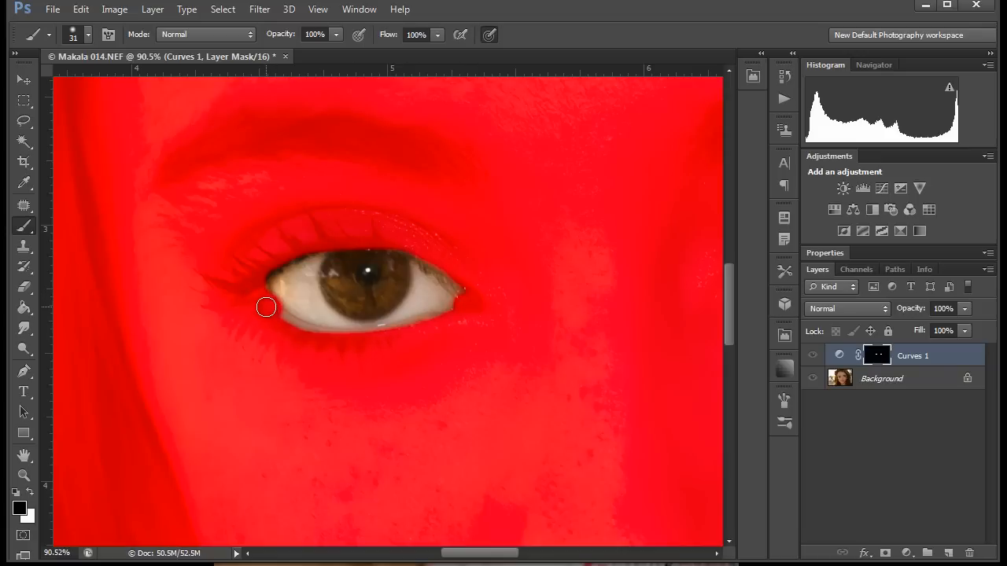
pyautogui.moveTo(296, 331)
pyautogui.mouseDown()
pyautogui.moveTo(391, 337)
pyautogui.moveTo(435, 321)
pyautogui.moveTo(383, 335)
pyautogui.moveTo(462, 312)
pyautogui.moveTo(429, 303)
pyautogui.moveTo(437, 297)
pyautogui.moveTo(339, 316)
pyautogui.moveTo(272, 284)
pyautogui.mouseUp()
pyautogui.press('x')
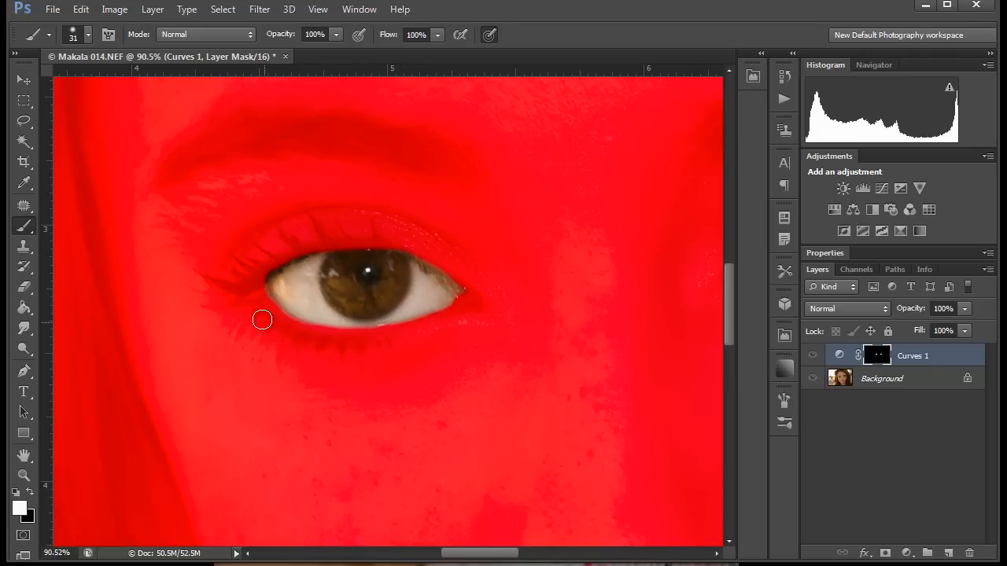
pyautogui.press('x')
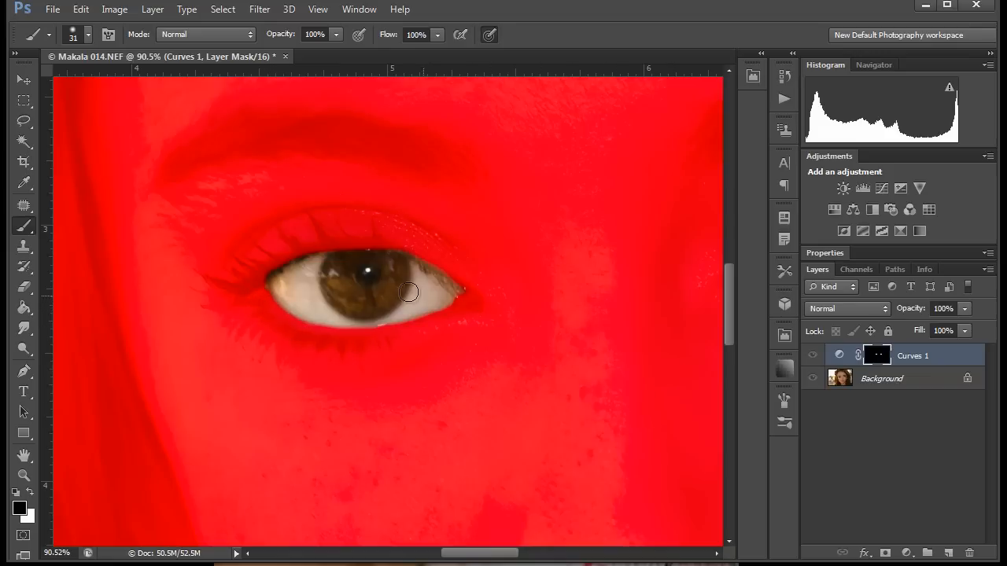
pyautogui.moveTo(367, 251)
pyautogui.mouseDown()
pyautogui.moveTo(332, 254)
pyautogui.moveTo(340, 264)
pyautogui.moveTo(392, 260)
pyautogui.moveTo(331, 257)
pyautogui.mouseUp()
pyautogui.press('x')
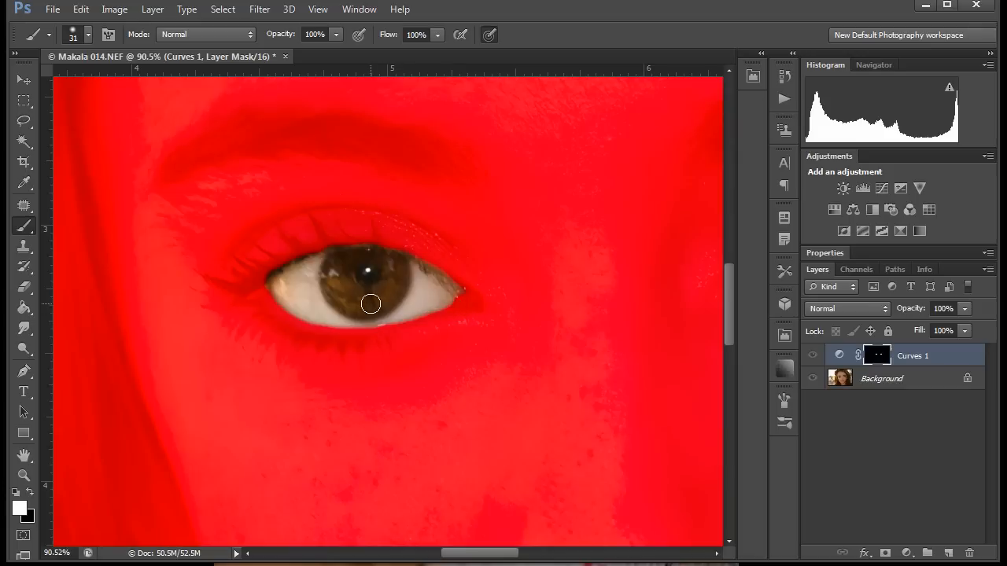
# Step: Touch up the mask at the inner corner of the right-hand eye and hide the red overlay
pyautogui.moveTo(569, 314); pyautogui.dragTo(311, 331)
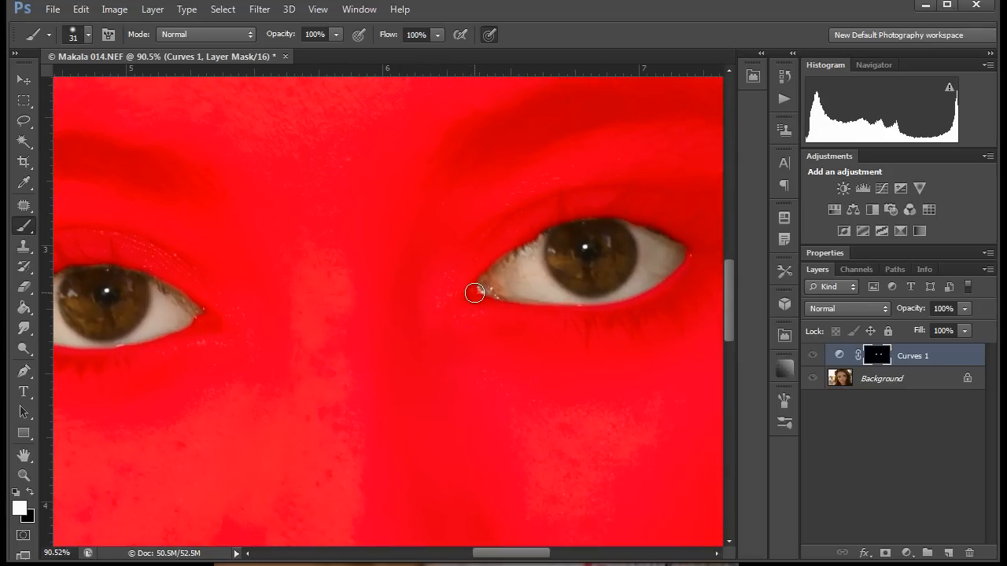
pyautogui.press('x')
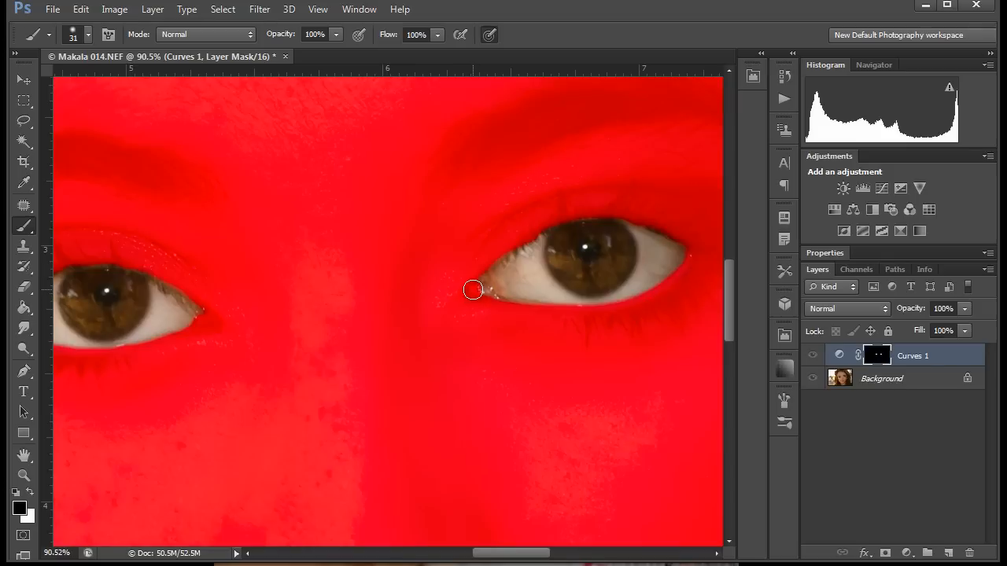
pyautogui.click(483, 298)
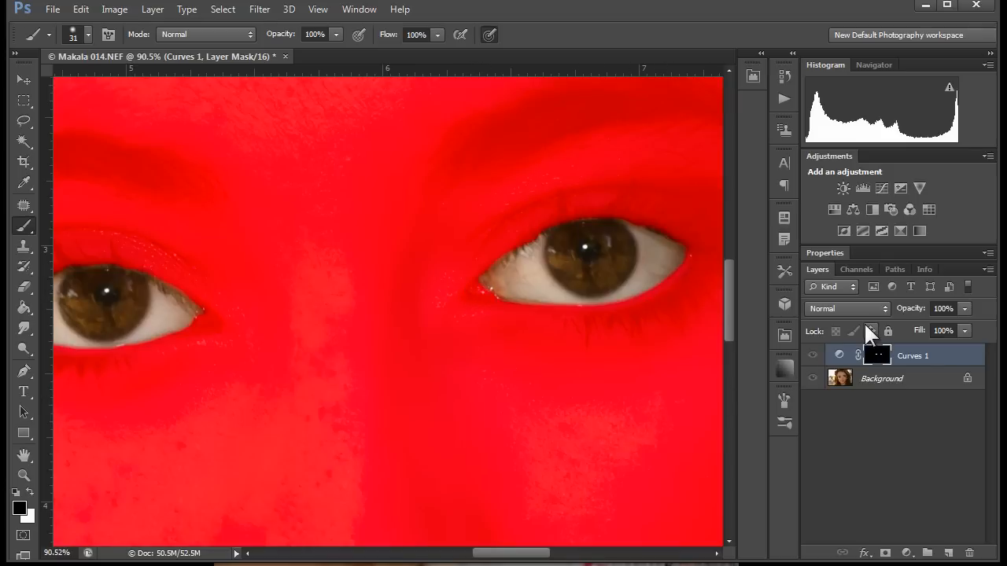
pyautogui.press('\\')
pyautogui.press('x')
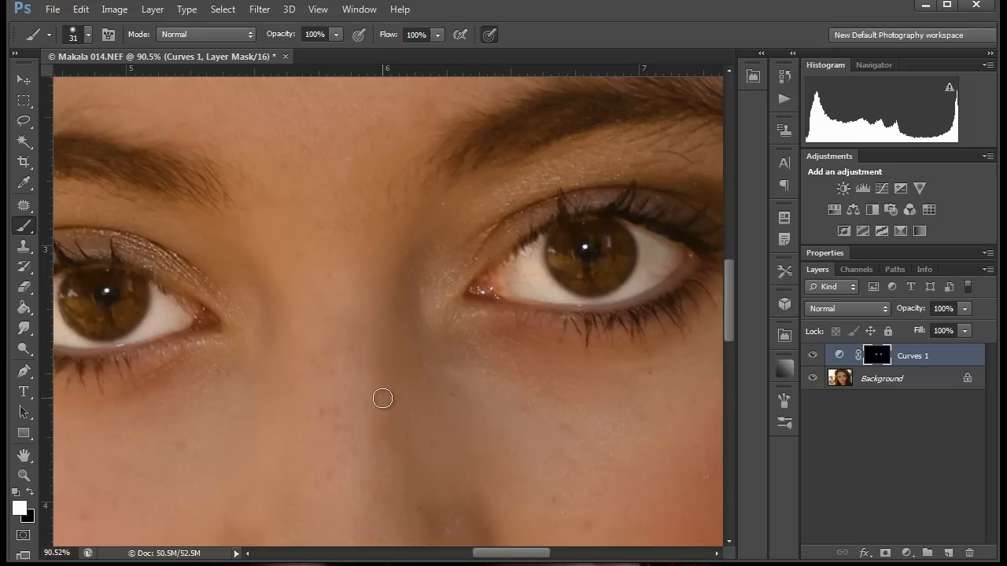
# Step: Set the Curves 1 layer's opacity to 34% and compare the portrait with the layer hidden and shown
pyautogui.moveTo(356, 368)
pyautogui.mouseDown()
pyautogui.moveTo(428, 366)
pyautogui.moveTo(417, 368)
pyautogui.moveTo(445, 338)
pyautogui.moveTo(236, 373)
pyautogui.moveTo(259, 366)
pyautogui.mouseUp()
pyautogui.press('z')
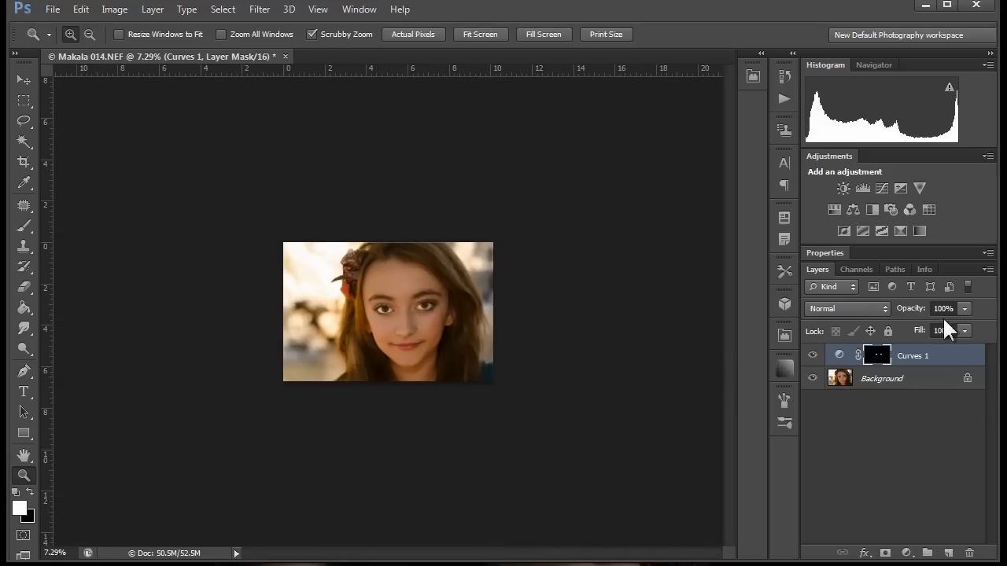
pyautogui.click(966, 308)
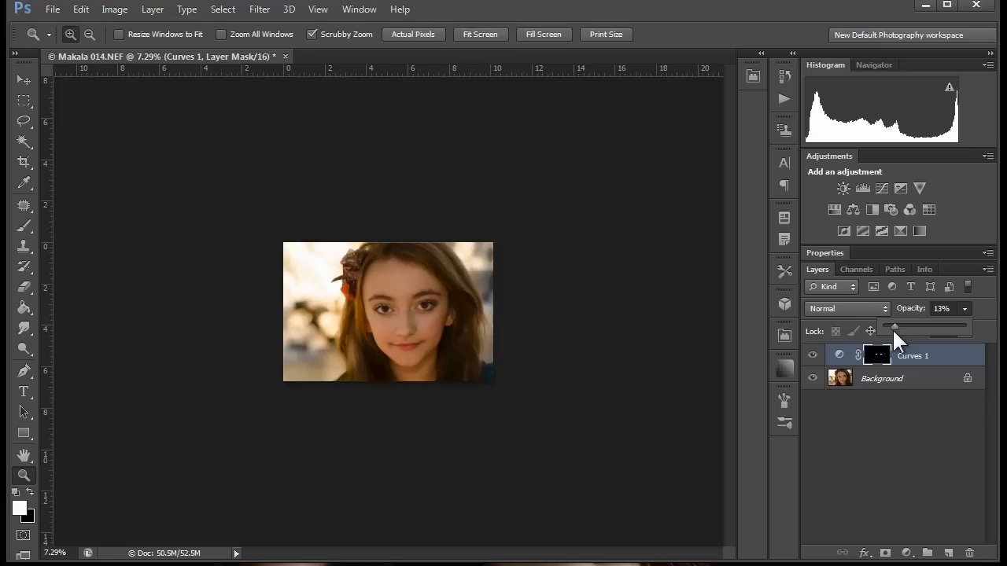
pyautogui.moveTo(893, 324); pyautogui.dragTo(908, 330)
pyautogui.moveTo(443, 321); pyautogui.dragTo(508, 315)
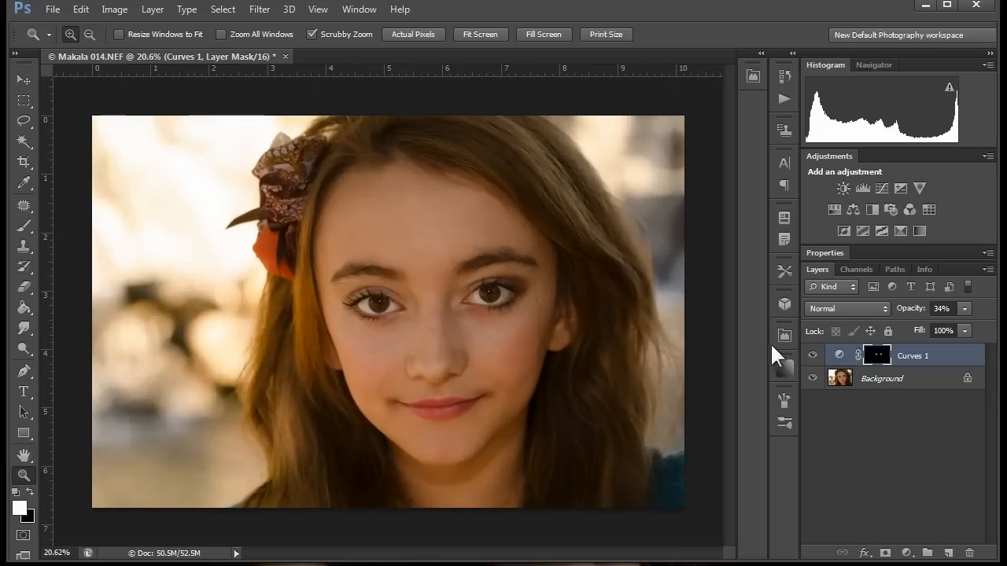
pyautogui.click(812, 356)
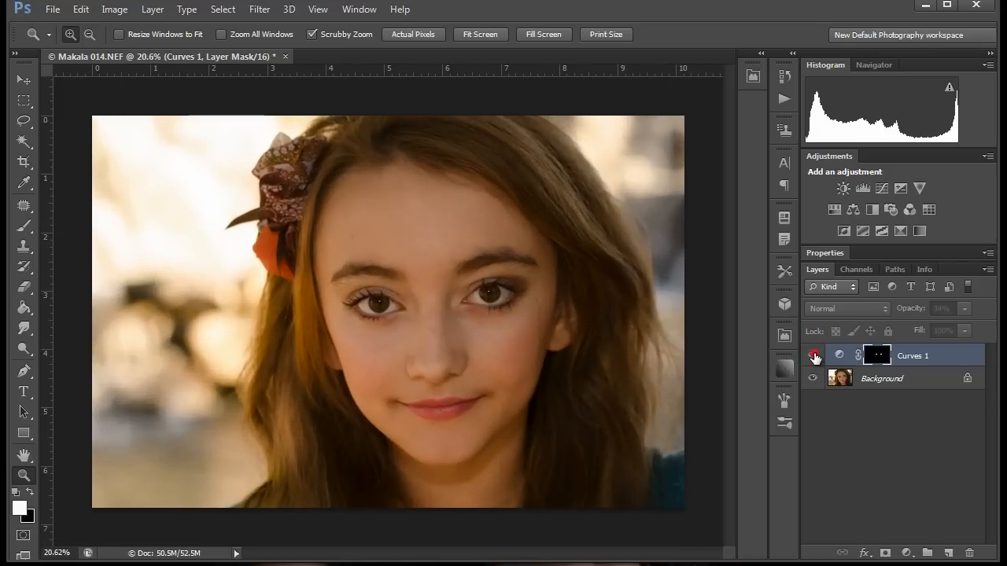
pyautogui.click(814, 356)
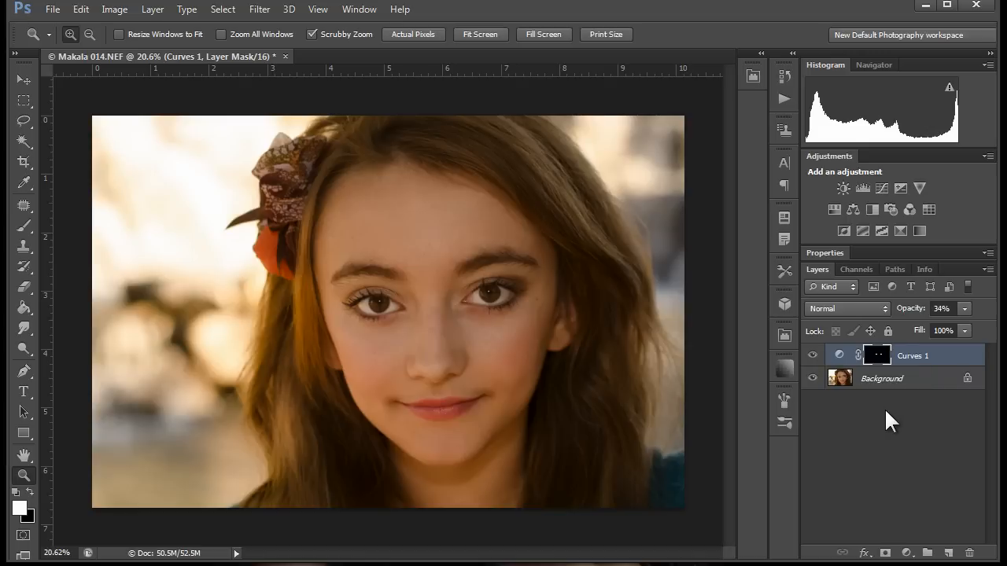
# Step: Duplicate the Background layer and select the copy beneath the Curves 1 layer
pyautogui.click(875, 382)
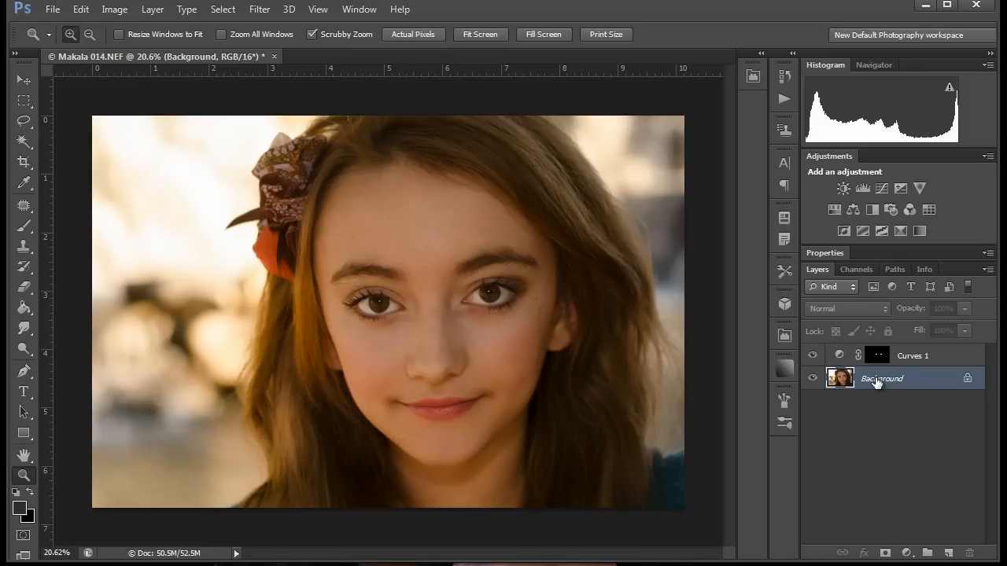
pyautogui.hotkey('ctrl', 'j')
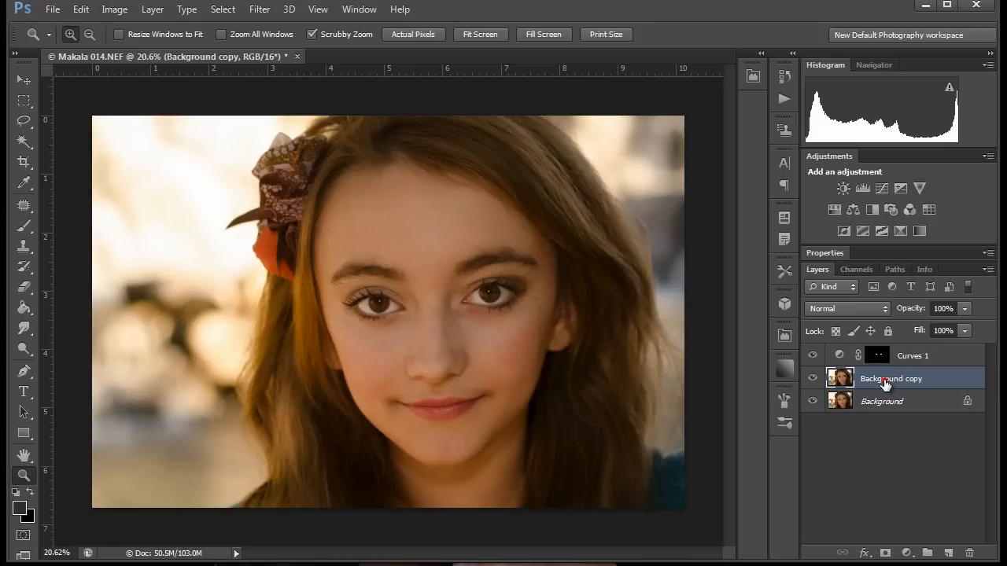
pyautogui.click(885, 384)
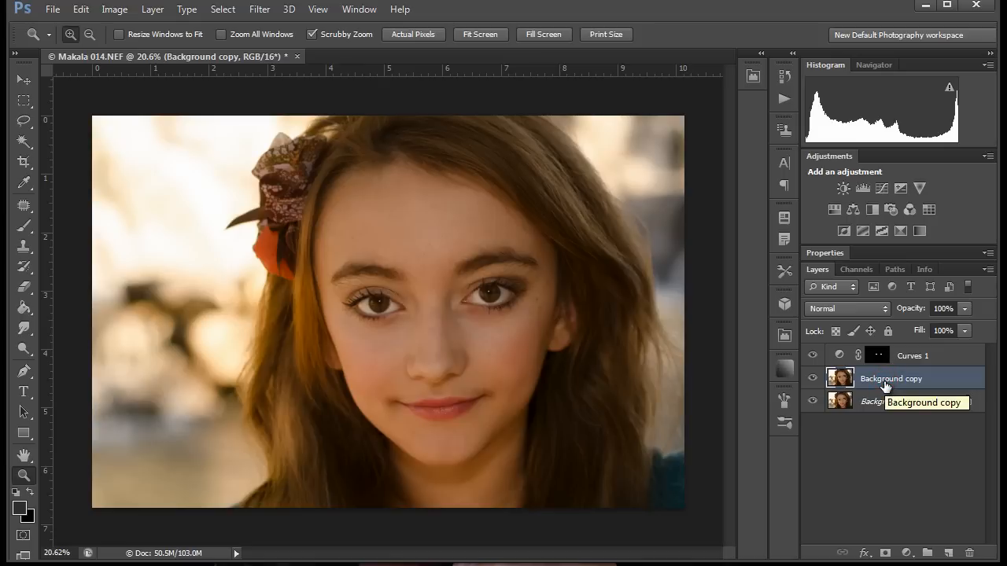
# Step: Add a Levels adjustment layer above the Background copy and set its midtone input to 1.31
pyautogui.click(907, 553)
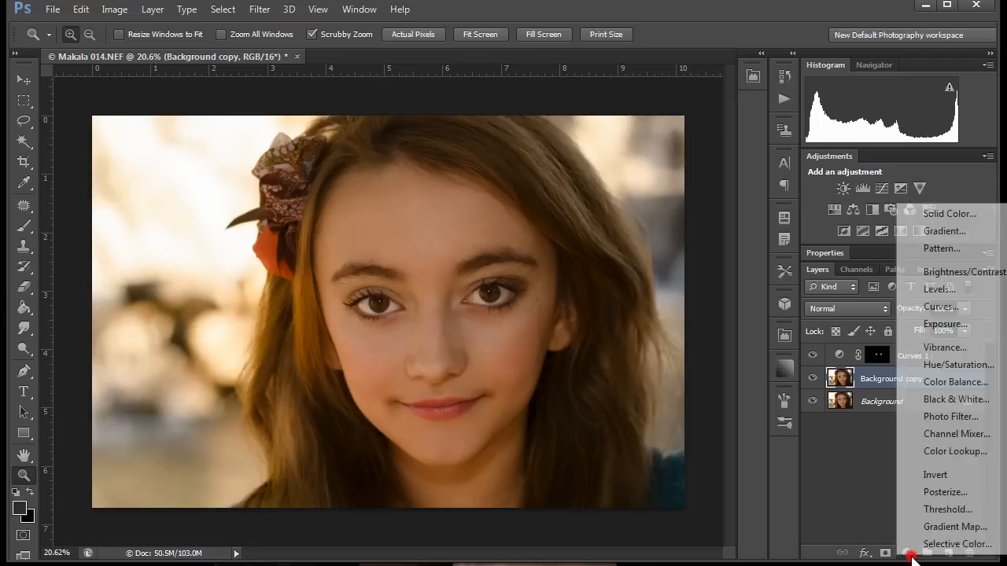
pyautogui.click(939, 289)
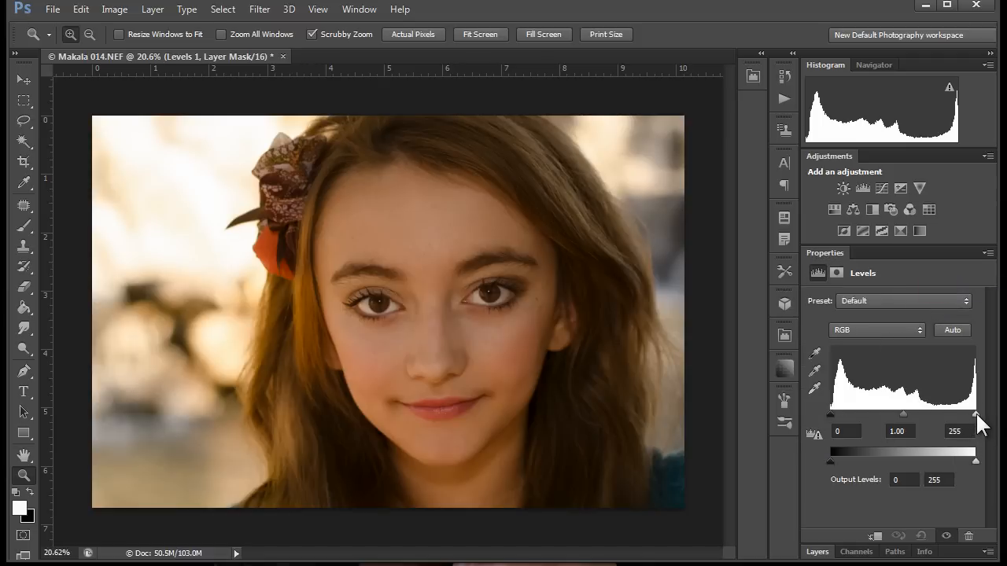
pyautogui.moveTo(976, 415); pyautogui.dragTo(1002, 421)
pyautogui.moveTo(903, 415)
pyautogui.mouseDown()
pyautogui.moveTo(919, 424)
pyautogui.moveTo(889, 418)
pyautogui.mouseUp()
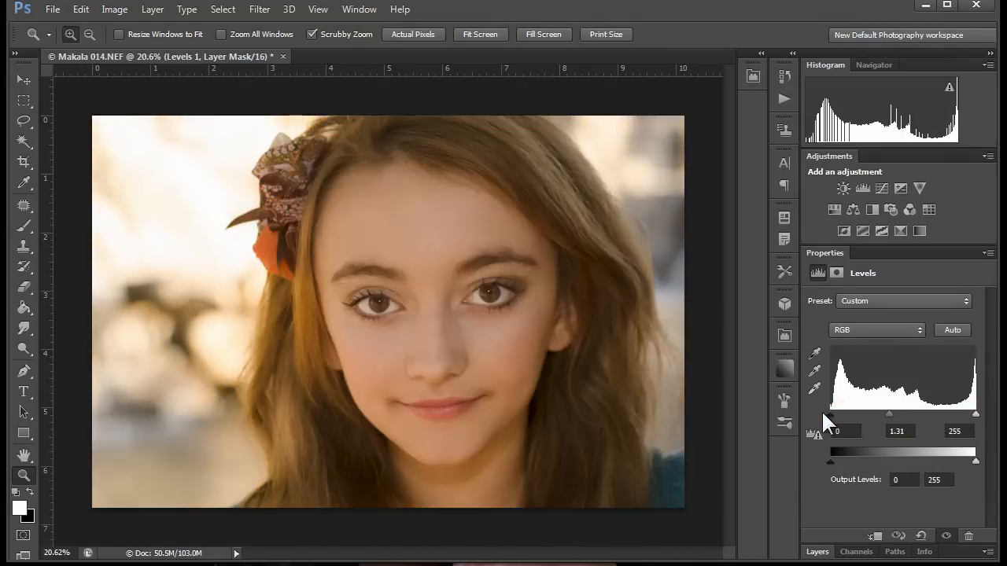
pyautogui.moveTo(826, 415)
pyautogui.mouseDown()
pyautogui.moveTo(868, 411)
pyautogui.moveTo(818, 412)
pyautogui.mouseUp()
# Step: Set the Levels 1 black input to 10 and the white input to 232, judging the effect on the eyes up close
pyautogui.moveTo(480, 309); pyautogui.dragTo(533, 300)
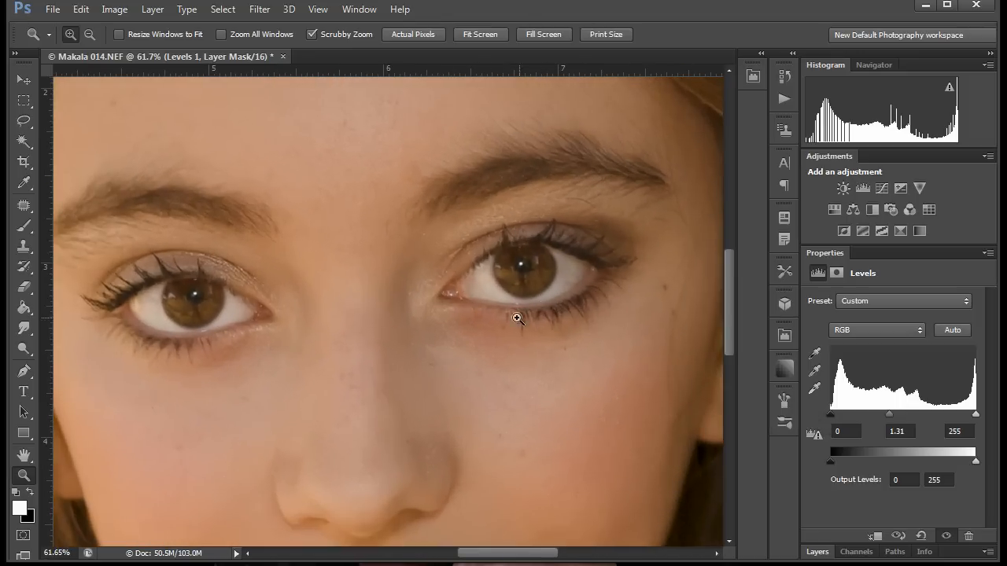
pyautogui.moveTo(291, 373); pyautogui.dragTo(348, 358)
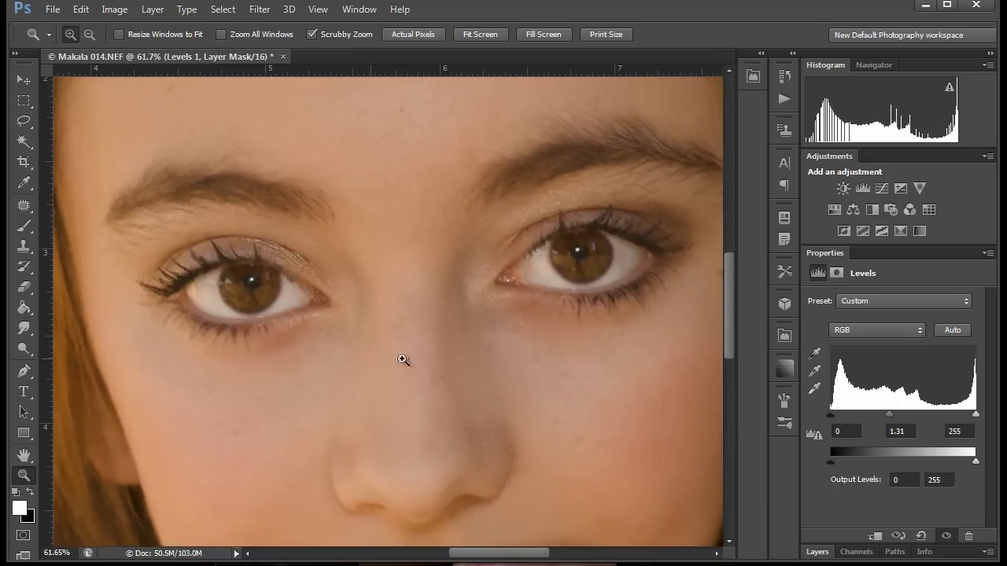
pyautogui.moveTo(833, 414); pyautogui.dragTo(892, 417)
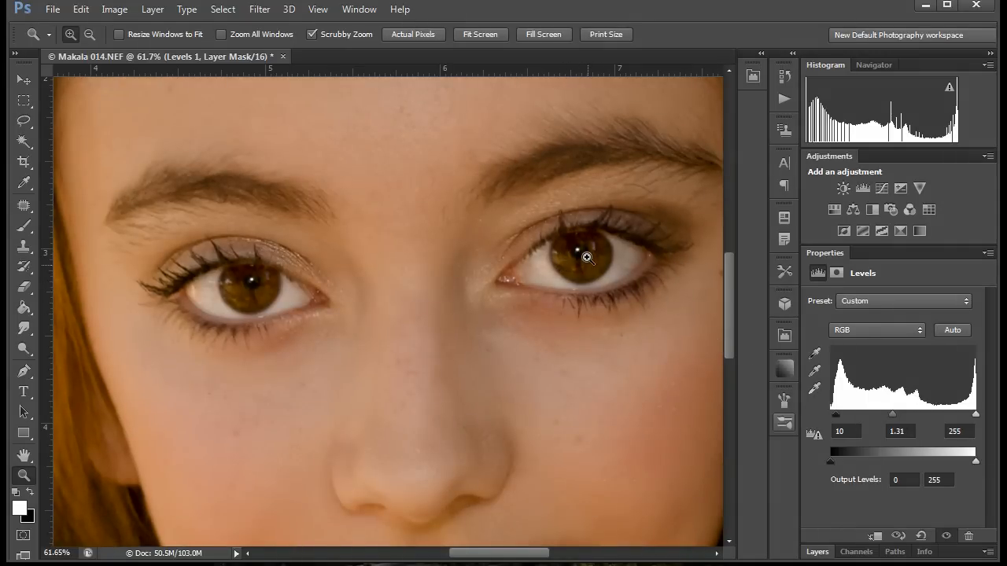
pyautogui.click(976, 415)
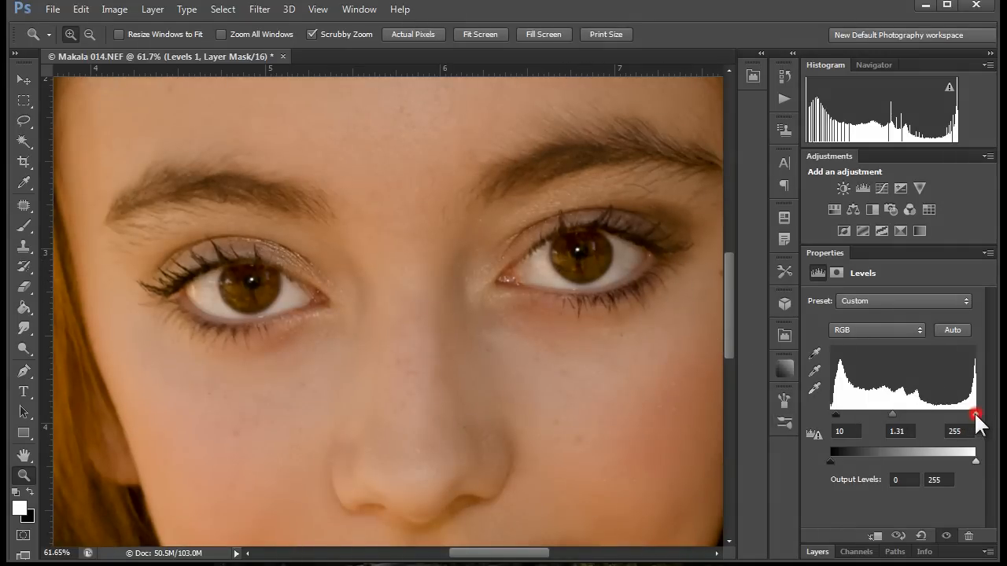
pyautogui.moveTo(975, 416)
pyautogui.mouseDown()
pyautogui.moveTo(962, 417)
pyautogui.moveTo(989, 423)
pyautogui.moveTo(944, 416)
pyautogui.moveTo(975, 413)
pyautogui.moveTo(963, 416)
pyautogui.mouseUp()
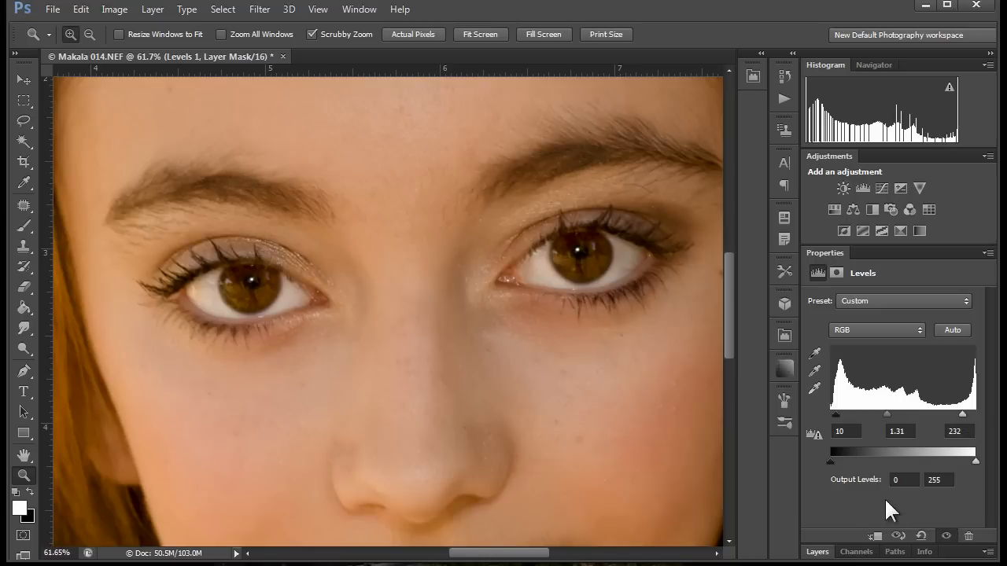
# Step: Invert the Levels 1 layer mask to black and compare the eyes with the Curves 1 layer hidden and shown
pyautogui.click(817, 551)
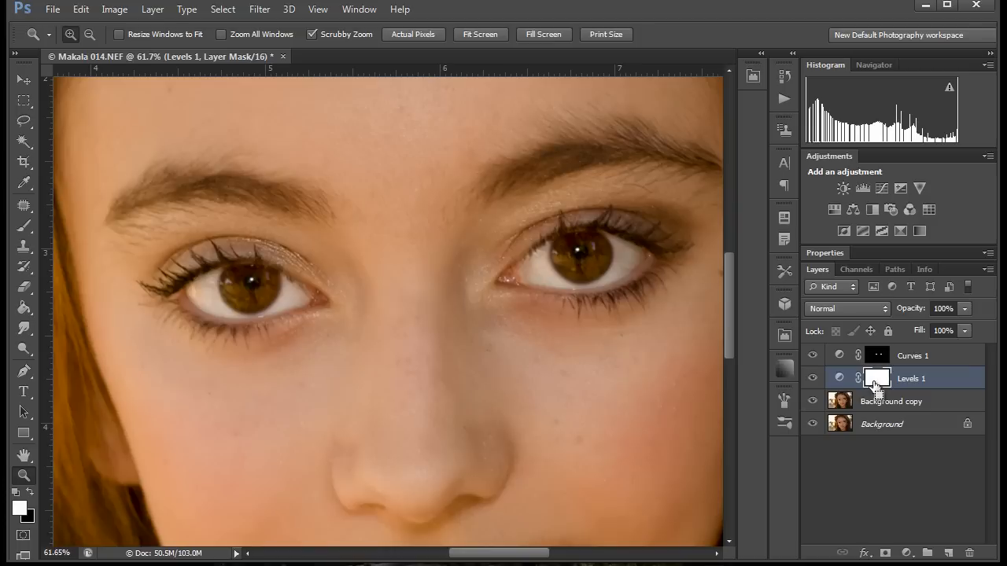
pyautogui.hotkey('ctrl', 'i')
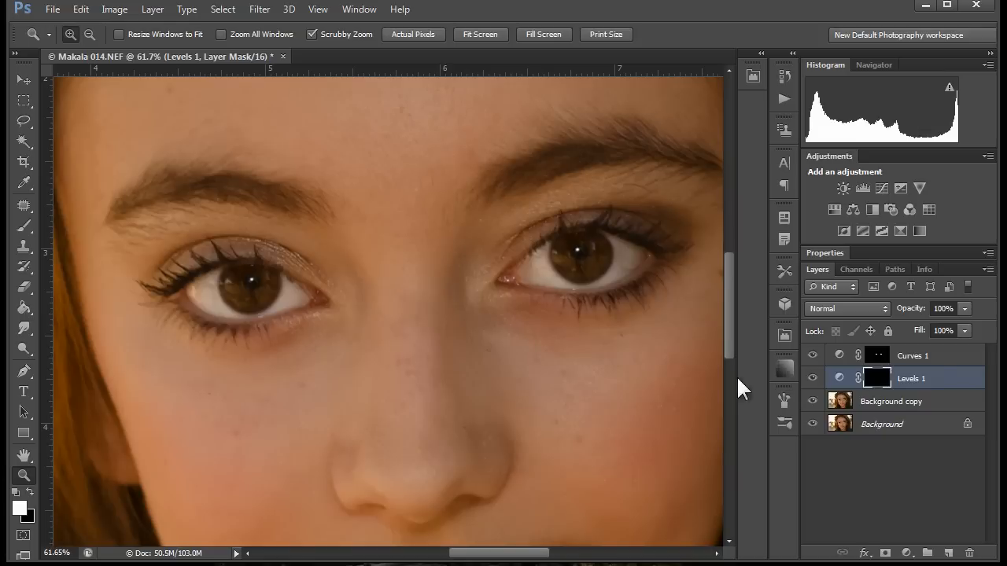
pyautogui.click(813, 356)
pyautogui.click(813, 356)
pyautogui.click(813, 356)
pyautogui.click(814, 356)
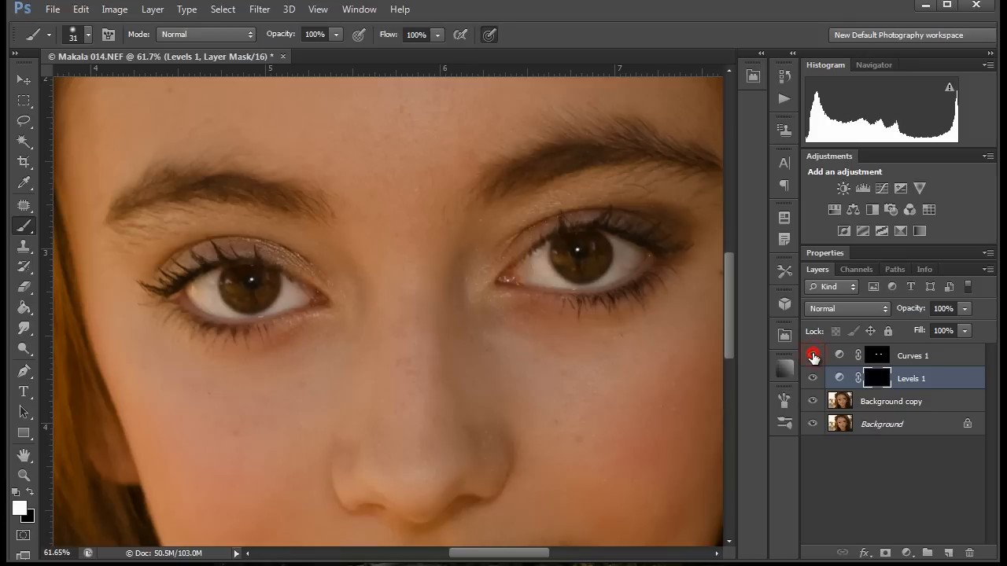
pyautogui.click(814, 356)
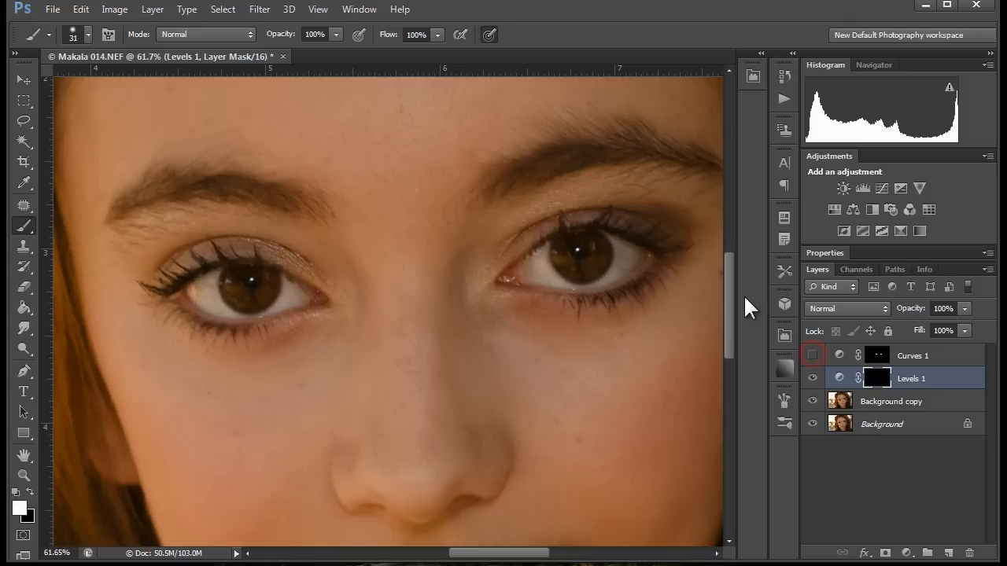
pyautogui.click(813, 356)
# Step: Paint white over both irises on the Levels 1 mask with a 31 px brush
pyautogui.click(878, 378)
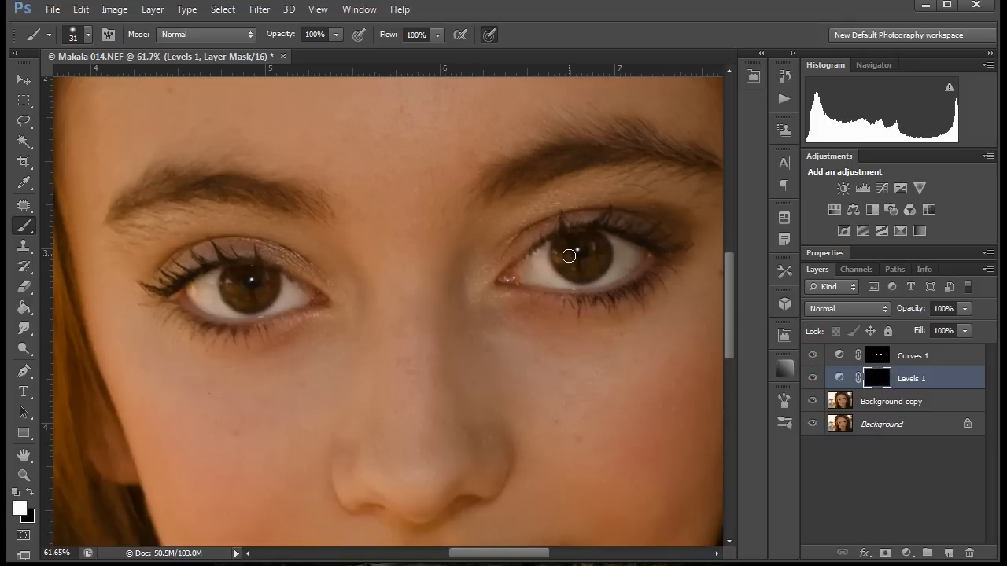
pyautogui.moveTo(565, 250)
pyautogui.mouseDown()
pyautogui.moveTo(590, 243)
pyautogui.moveTo(570, 242)
pyautogui.moveTo(570, 262)
pyautogui.moveTo(588, 261)
pyautogui.moveTo(562, 257)
pyautogui.moveTo(565, 266)
pyautogui.moveTo(597, 270)
pyautogui.moveTo(602, 240)
pyautogui.moveTo(571, 239)
pyautogui.moveTo(561, 264)
pyautogui.mouseUp()
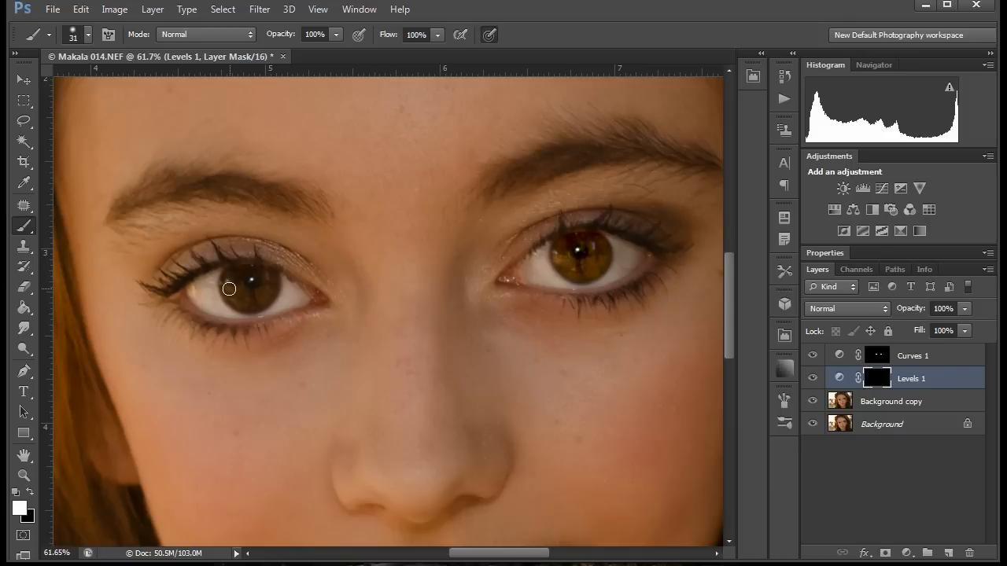
pyautogui.moveTo(229, 292)
pyautogui.mouseDown()
pyautogui.moveTo(262, 283)
pyautogui.moveTo(241, 275)
pyautogui.moveTo(237, 284)
pyautogui.moveTo(256, 277)
pyautogui.moveTo(272, 282)
pyautogui.moveTo(265, 297)
pyautogui.moveTo(228, 295)
pyautogui.moveTo(233, 274)
pyautogui.moveTo(268, 284)
pyautogui.mouseUp()
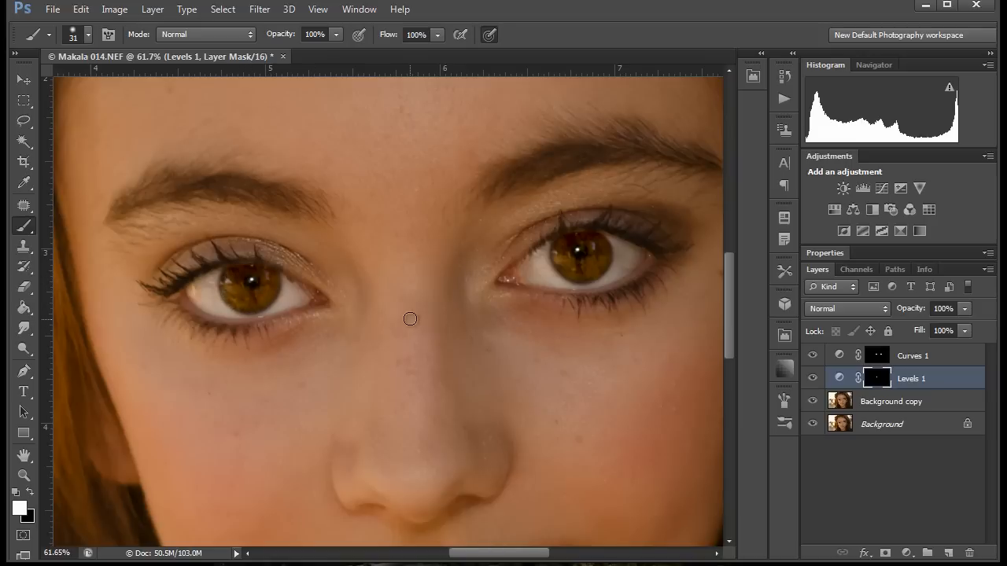
# Step: Display the Levels 1 mask as a red overlay and paint out the gaps in the right-hand iris
pyautogui.press('\\')
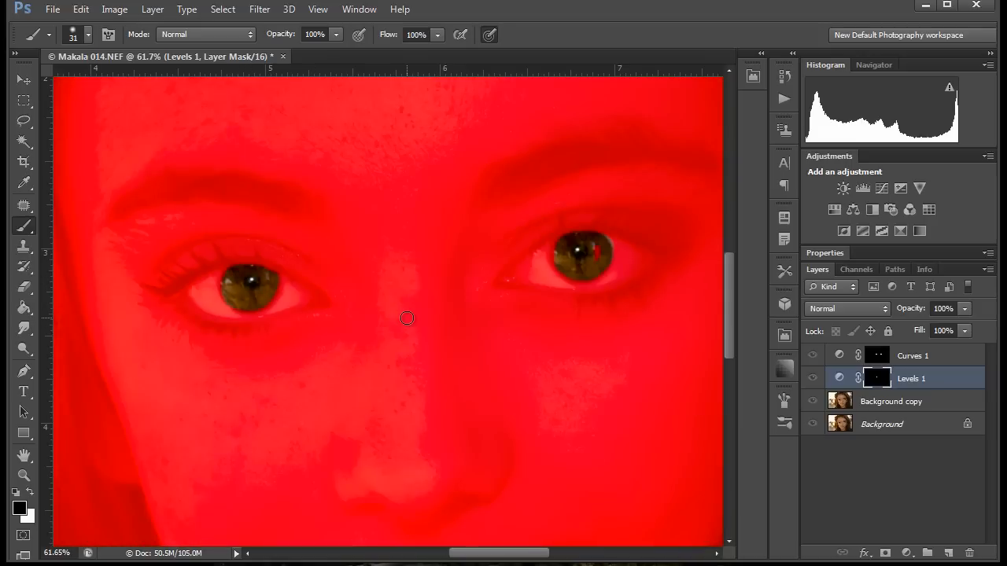
pyautogui.press('x')
pyautogui.moveTo(597, 258)
pyautogui.mouseDown()
pyautogui.moveTo(586, 256)
pyautogui.moveTo(598, 256)
pyautogui.moveTo(596, 268)
pyautogui.mouseUp()
pyautogui.press('x')
pyautogui.press('x')
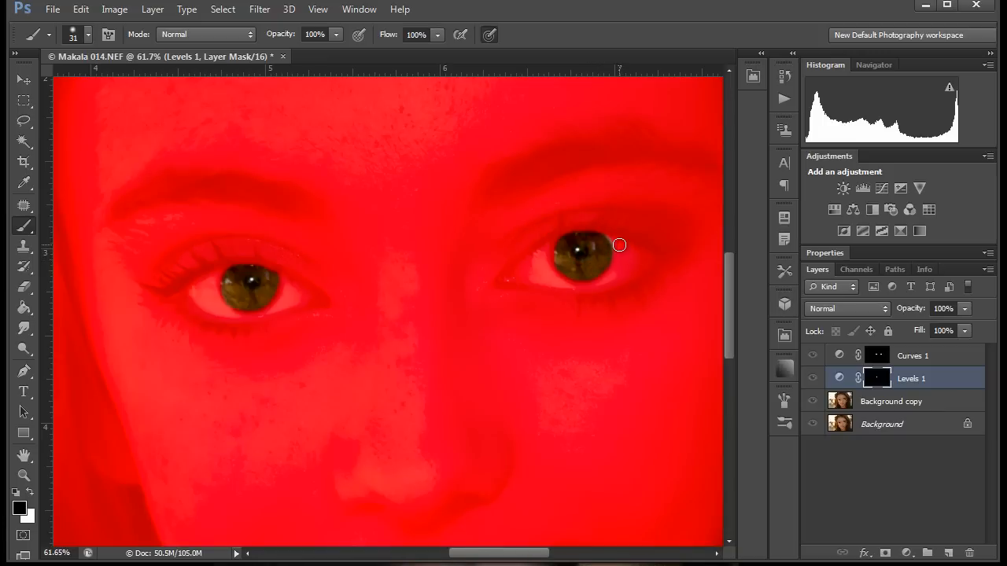
pyautogui.press('x')
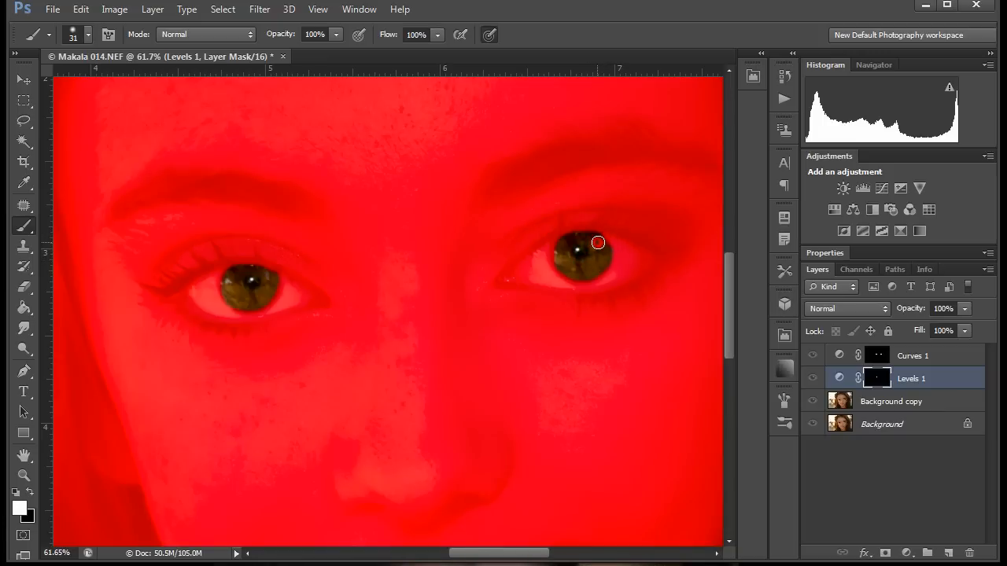
pyautogui.moveTo(598, 242); pyautogui.dragTo(600, 242)
# Step: Refine the mask around the left-hand iris, using black on spill and white on missed areas, and hide the red overlay
pyautogui.press('x')
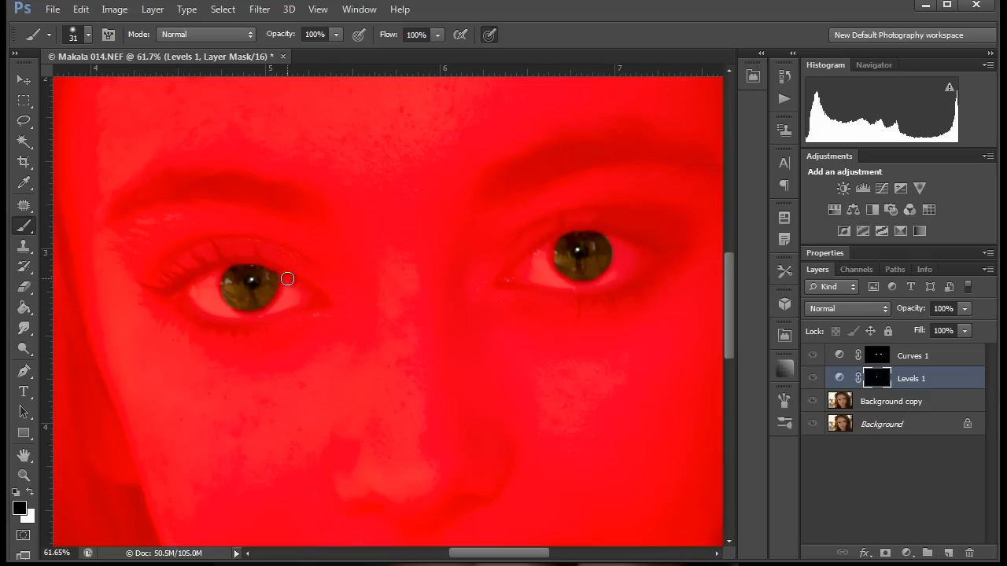
pyautogui.moveTo(273, 278)
pyautogui.mouseDown()
pyautogui.moveTo(262, 296)
pyautogui.moveTo(270, 291)
pyautogui.moveTo(238, 301)
pyautogui.mouseUp()
pyautogui.press('x')
pyautogui.moveTo(227, 280)
pyautogui.mouseDown()
pyautogui.moveTo(262, 293)
pyautogui.moveTo(243, 302)
pyautogui.moveTo(234, 289)
pyautogui.moveTo(236, 272)
pyautogui.moveTo(260, 275)
pyautogui.mouseUp()
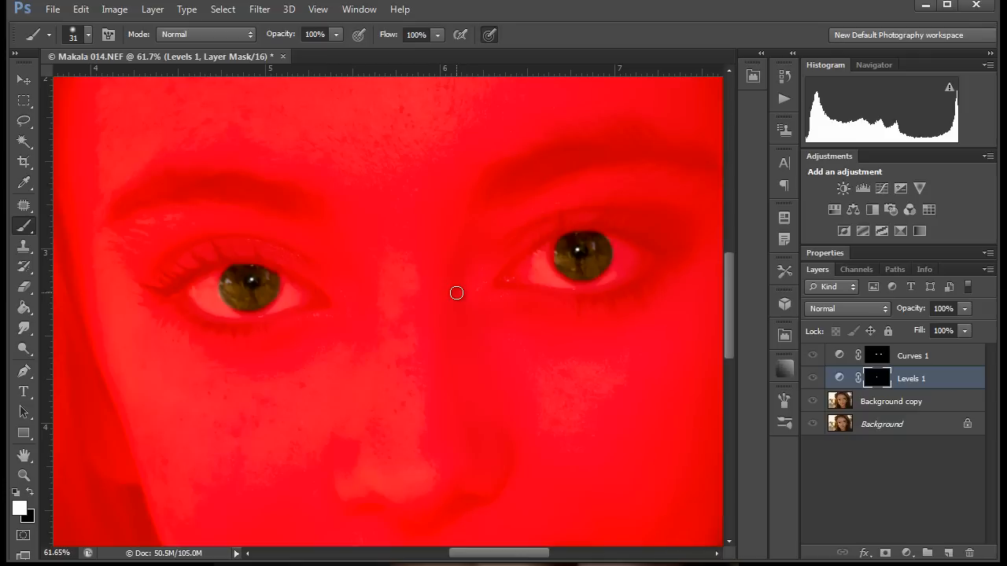
pyautogui.press('x')
pyautogui.moveTo(401, 252)
pyautogui.mouseDown()
pyautogui.moveTo(403, 120)
pyautogui.moveTo(503, 120)
pyautogui.mouseUp()
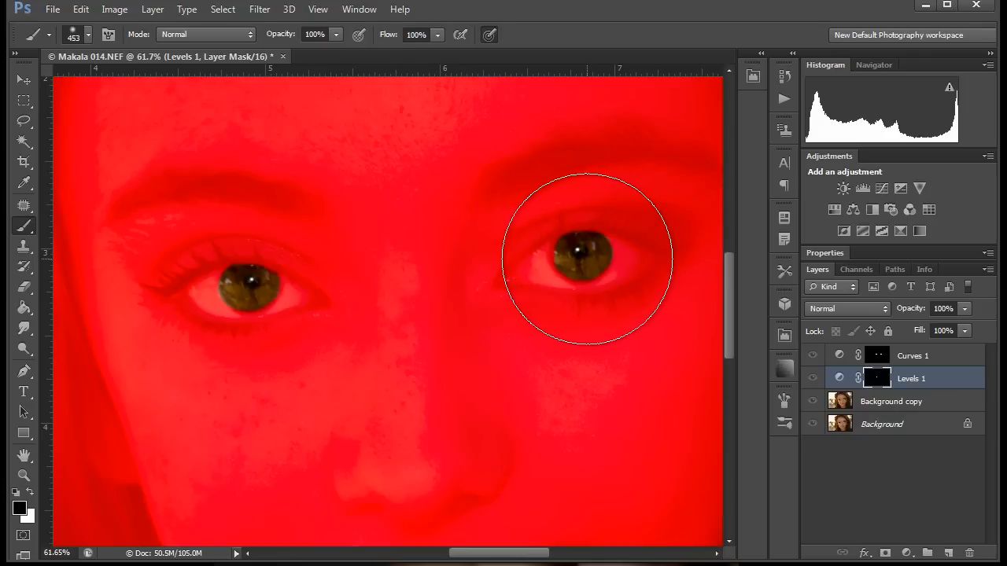
pyautogui.press('\\')
# Step: Clean up the Levels 1 mask along the lids and edges of both irises, painting black with a small brush of 38 px
pyautogui.press('x')
pyautogui.moveTo(445, 340)
pyautogui.mouseDown()
pyautogui.moveTo(443, 288)
pyautogui.moveTo(453, 494)
pyautogui.moveTo(441, 177)
pyautogui.moveTo(435, 260)
pyautogui.moveTo(324, 286)
pyautogui.mouseUp()
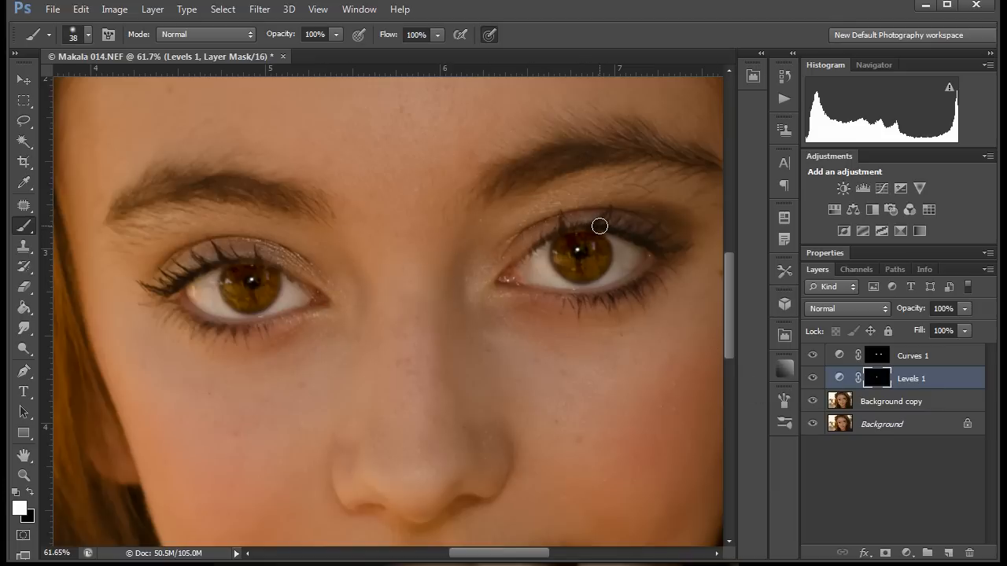
pyautogui.press('x')
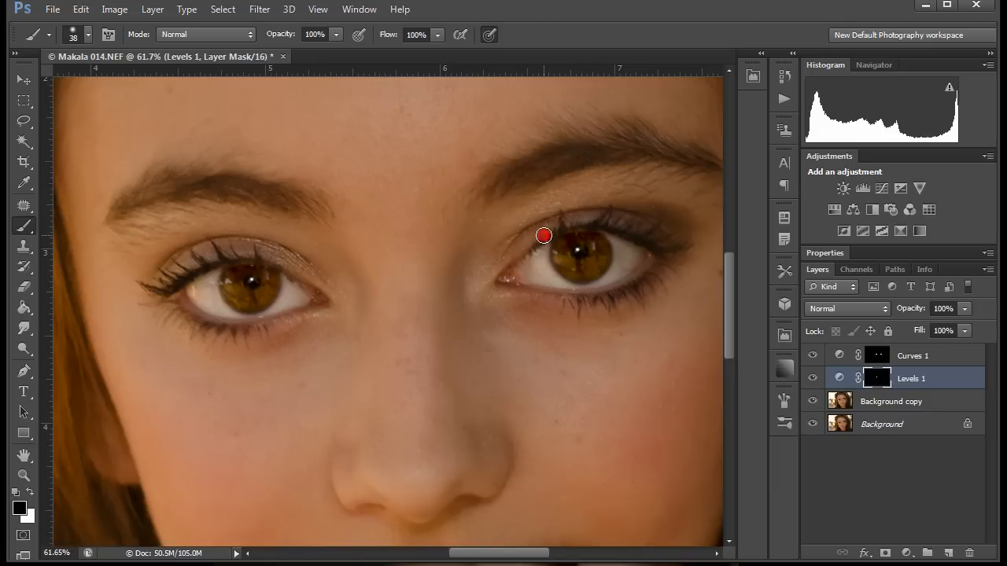
pyautogui.moveTo(544, 235)
pyautogui.mouseDown()
pyautogui.moveTo(615, 228)
pyautogui.moveTo(542, 236)
pyautogui.moveTo(598, 223)
pyautogui.mouseUp()
pyautogui.moveTo(288, 255)
pyautogui.mouseDown()
pyautogui.moveTo(211, 263)
pyautogui.moveTo(277, 261)
pyautogui.mouseUp()
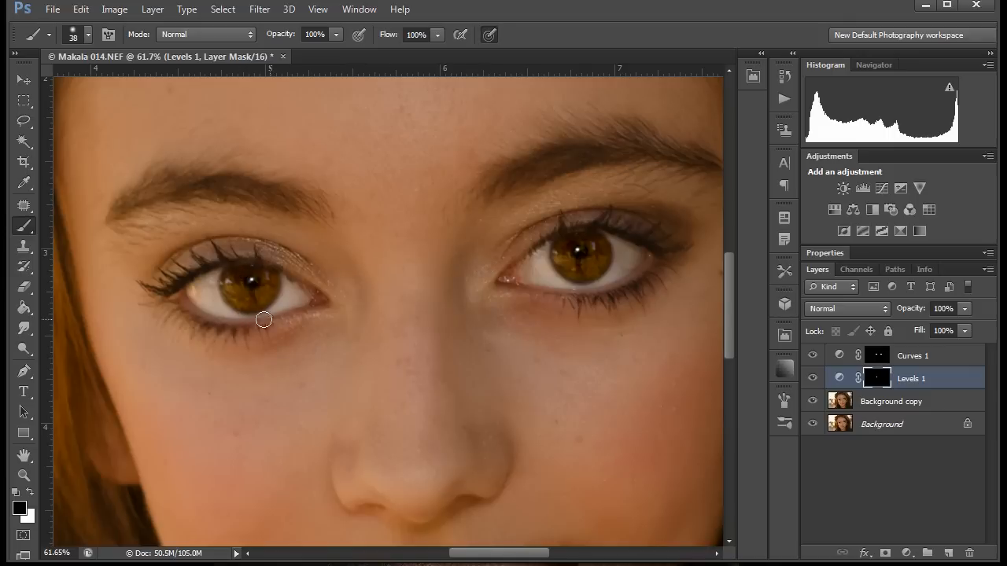
pyautogui.moveTo(200, 295); pyautogui.dragTo(216, 272)
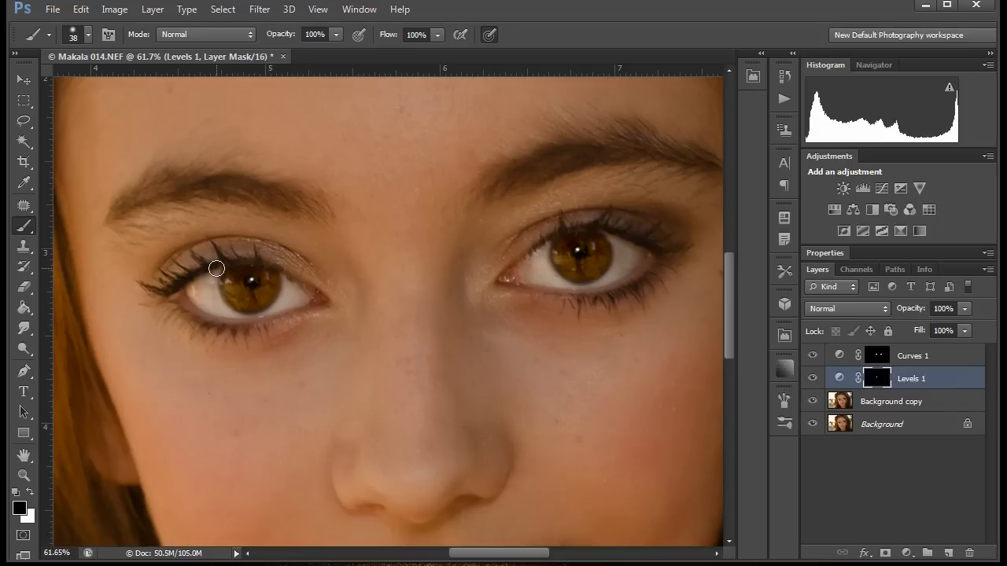
pyautogui.moveTo(210, 267)
pyautogui.mouseDown()
pyautogui.moveTo(230, 221)
pyautogui.moveTo(225, 130)
pyautogui.moveTo(210, 299)
pyautogui.moveTo(210, 282)
pyautogui.moveTo(221, 313)
pyautogui.moveTo(261, 323)
pyautogui.moveTo(285, 305)
pyautogui.moveTo(289, 284)
pyautogui.mouseUp()
pyautogui.moveTo(546, 238)
pyautogui.mouseDown()
pyautogui.moveTo(539, 263)
pyautogui.moveTo(553, 277)
pyautogui.moveTo(568, 289)
pyautogui.moveTo(597, 288)
pyautogui.moveTo(620, 263)
pyautogui.moveTo(615, 234)
pyautogui.moveTo(649, 226)
pyautogui.mouseUp()
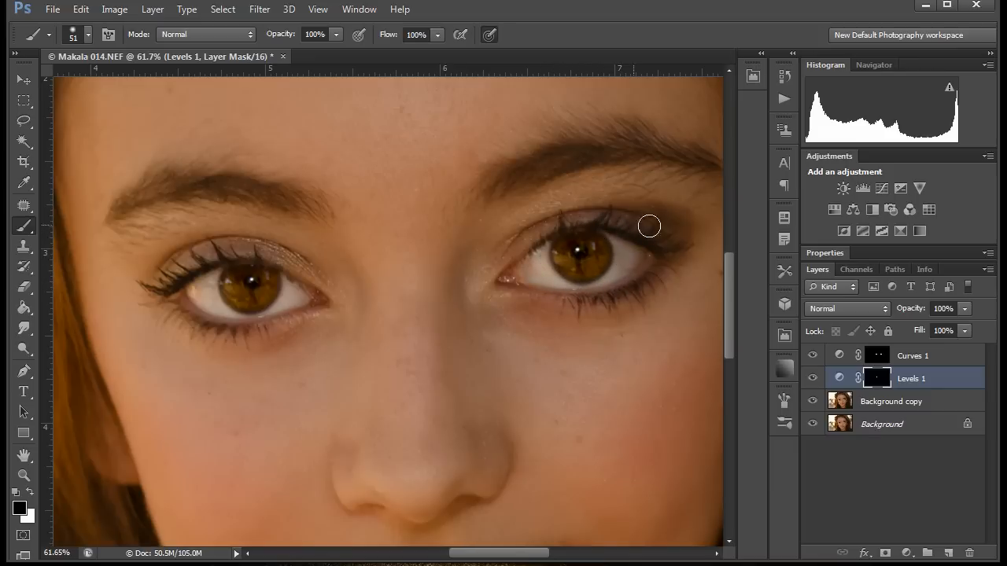
# Step: Set the Levels 1 layer's opacity to 67% and compare the portrait with the layer hidden and shown
pyautogui.click(813, 380)
pyautogui.click(813, 380)
pyautogui.click(965, 308)
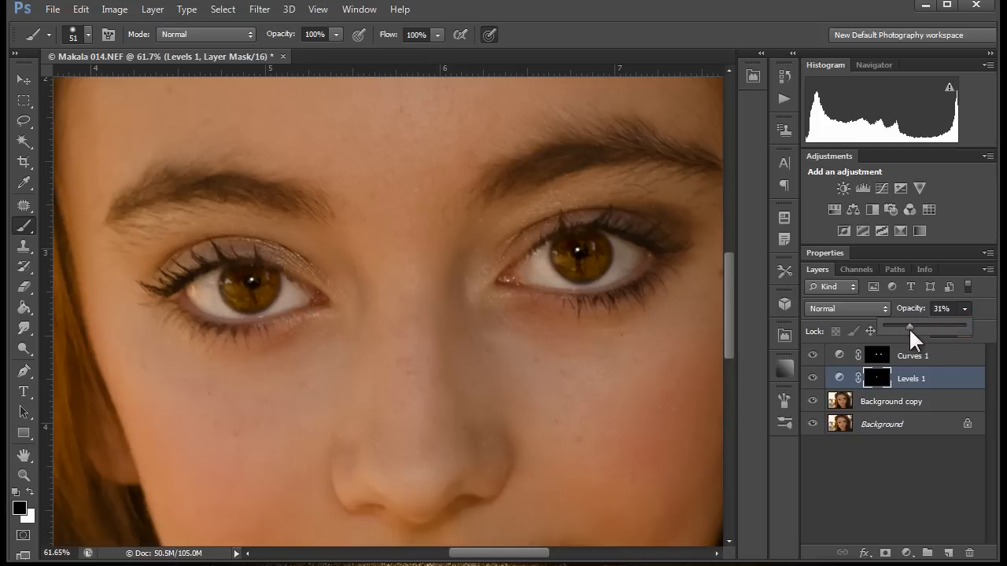
pyautogui.moveTo(909, 328)
pyautogui.mouseDown()
pyautogui.moveTo(889, 329)
pyautogui.moveTo(903, 335)
pyautogui.mouseUp()
pyautogui.click(812, 379)
pyautogui.click(813, 379)
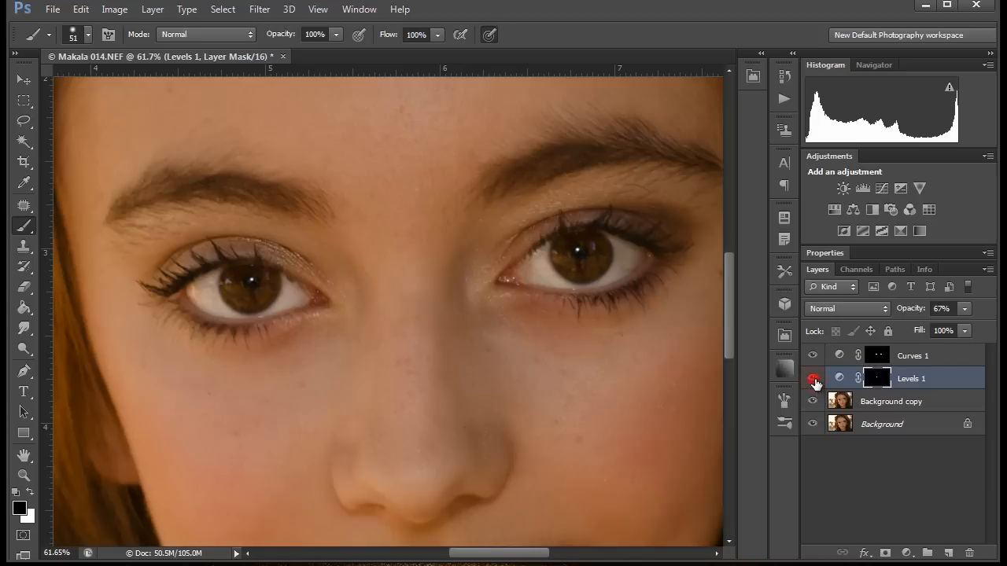
pyautogui.hotkey('ctrl', 'space')
pyautogui.moveTo(559, 344); pyautogui.dragTo(499, 353)
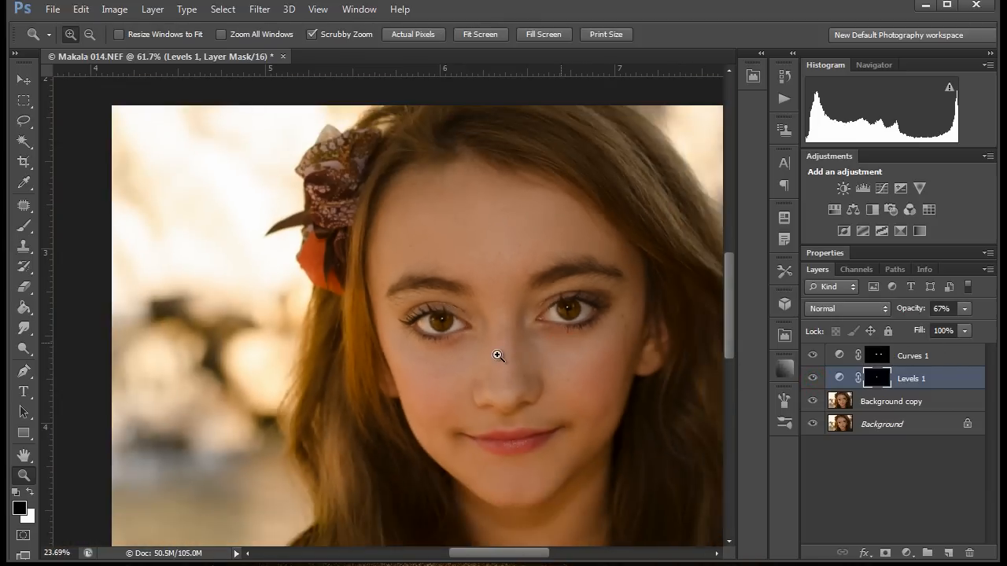
pyautogui.click(813, 378)
pyautogui.click(814, 379)
pyautogui.click(814, 379)
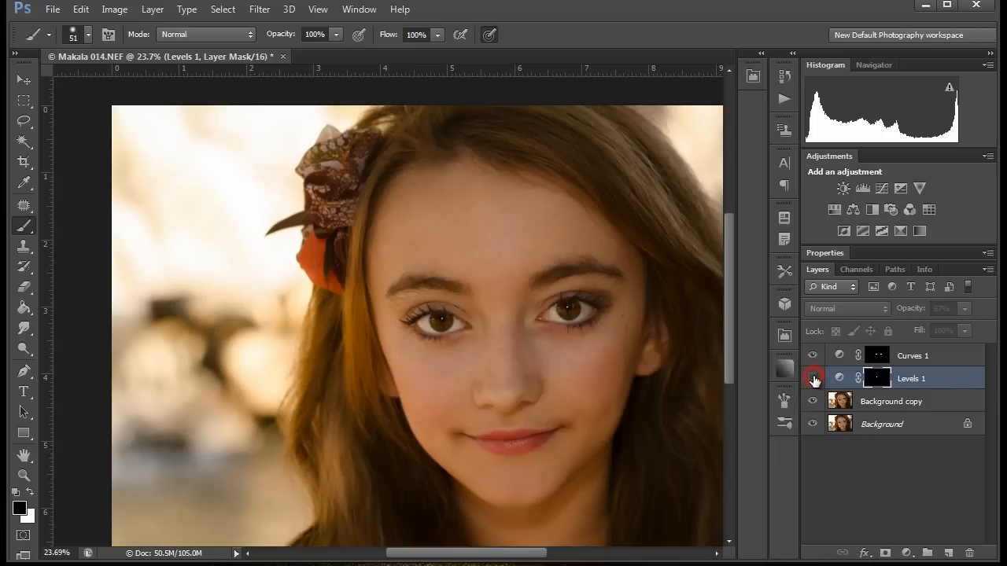
pyautogui.click(814, 379)
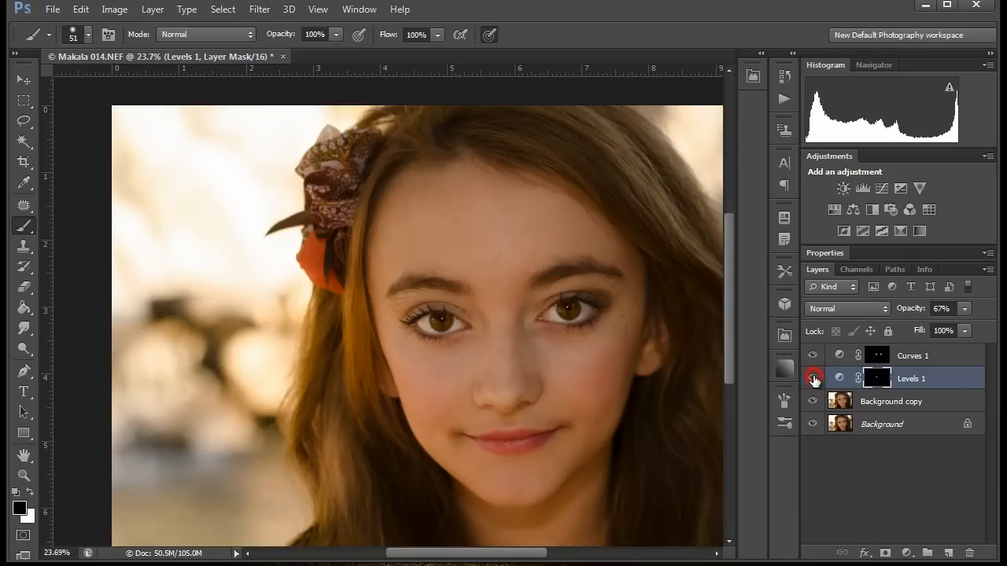
# Step: Set the Levels 1 layer's fill to 78% and compare the eyes with the layer hidden and shown
pyautogui.click(961, 308)
pyautogui.click(961, 330)
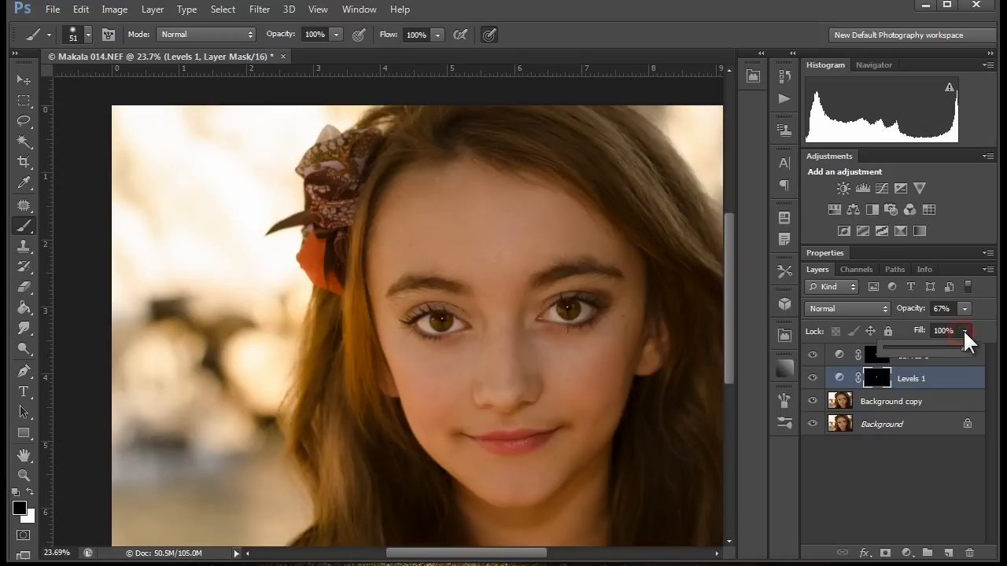
pyautogui.moveTo(930, 346); pyautogui.dragTo(934, 347)
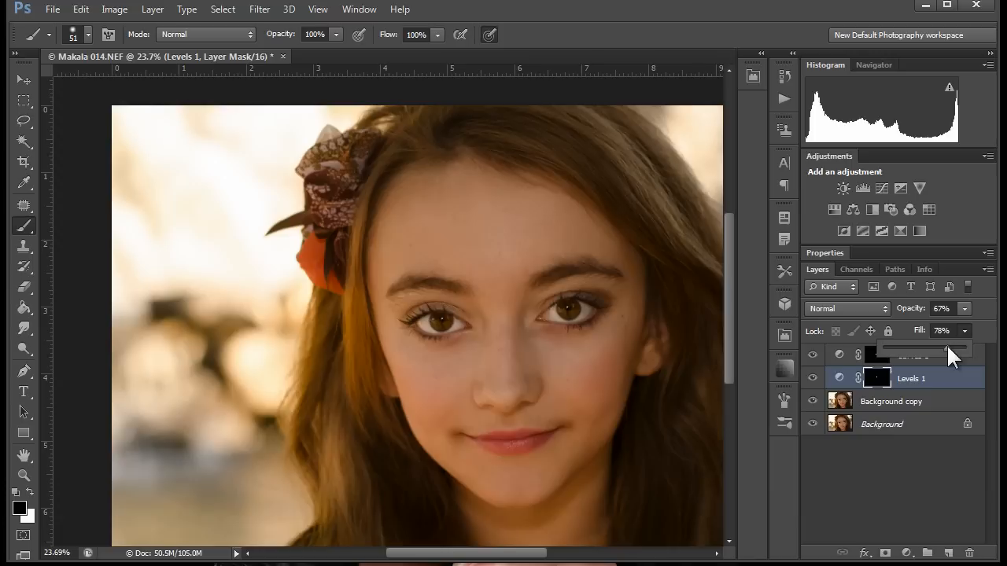
pyautogui.click(813, 378)
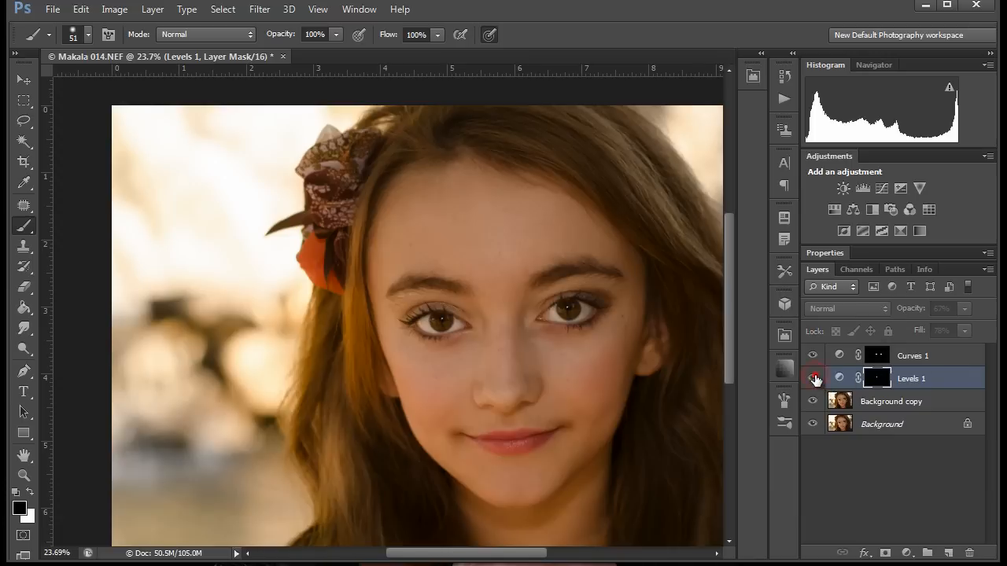
pyautogui.click(813, 379)
# Step: Examine both eyes up close with the Levels 1 and Curves 1 layers hidden and shown
pyautogui.press('z')
pyautogui.moveTo(407, 316); pyautogui.dragTo(499, 316)
pyautogui.press('b')
pyautogui.press('space')
pyautogui.moveTo(623, 367)
pyautogui.mouseDown()
pyautogui.moveTo(452, 326)
pyautogui.moveTo(352, 331)
pyautogui.mouseUp()
pyautogui.press('z')
pyautogui.press('b')
pyautogui.press('space')
pyautogui.moveTo(479, 330); pyautogui.dragTo(381, 333)
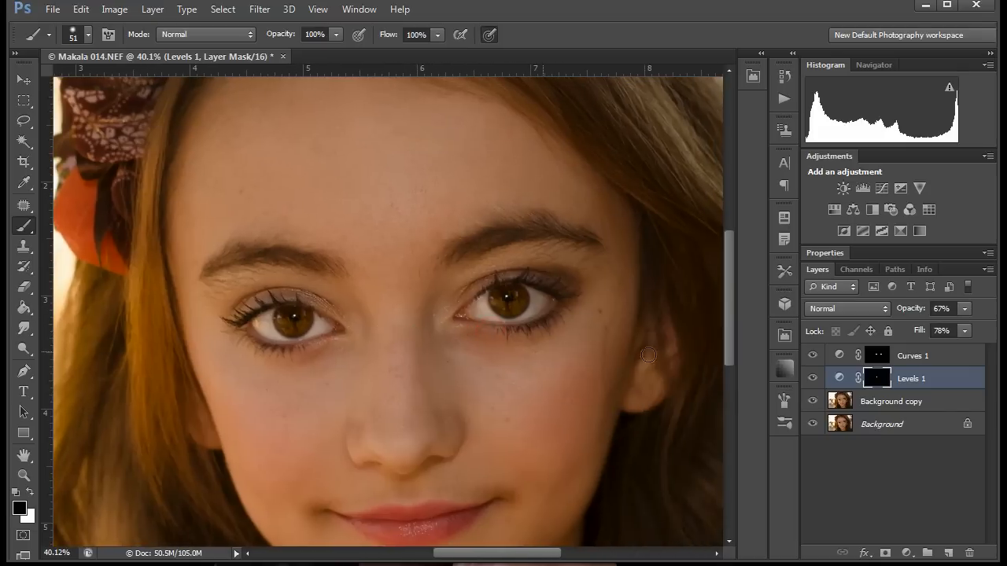
pyautogui.click(813, 379)
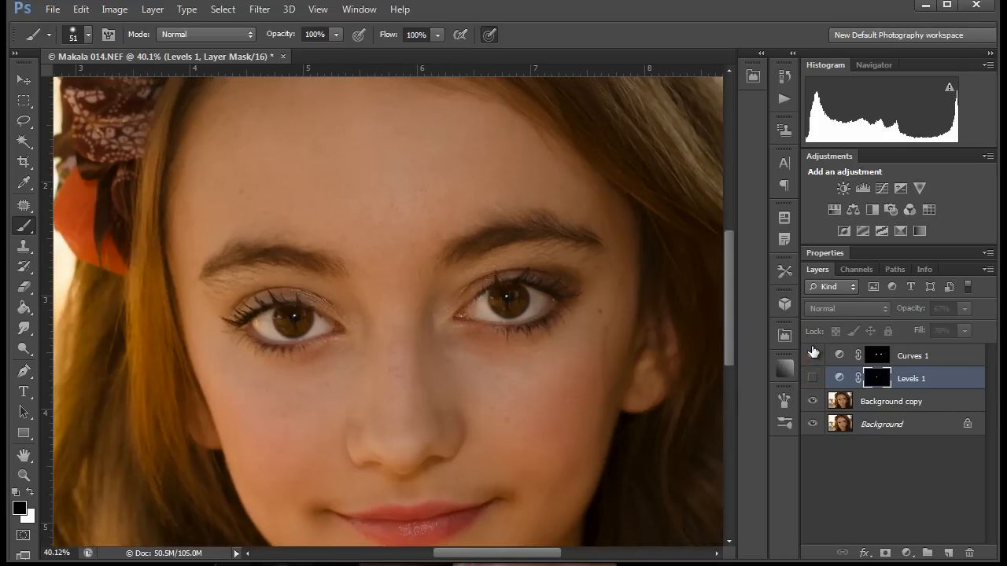
pyautogui.click(812, 356)
pyautogui.click(811, 379)
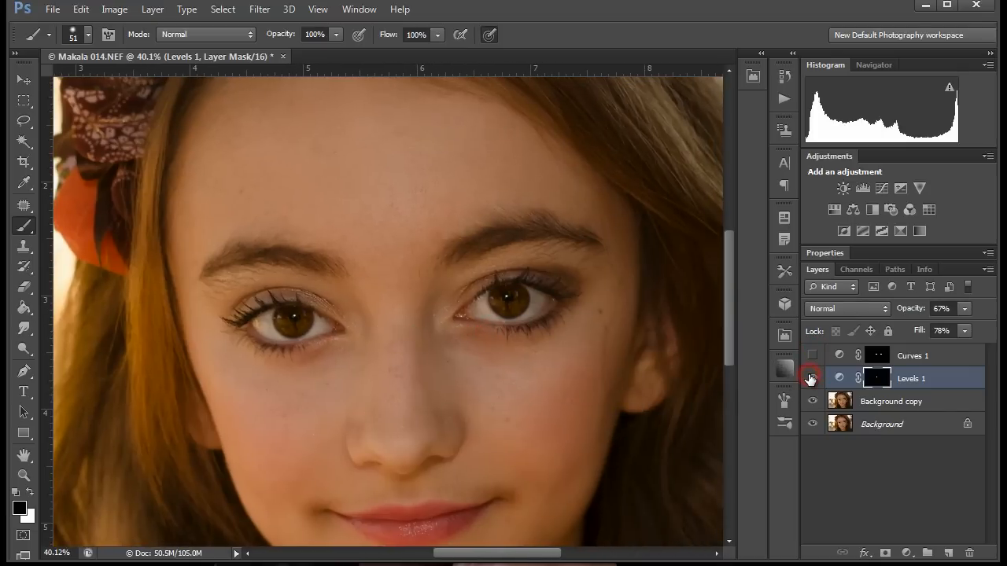
pyautogui.click(814, 354)
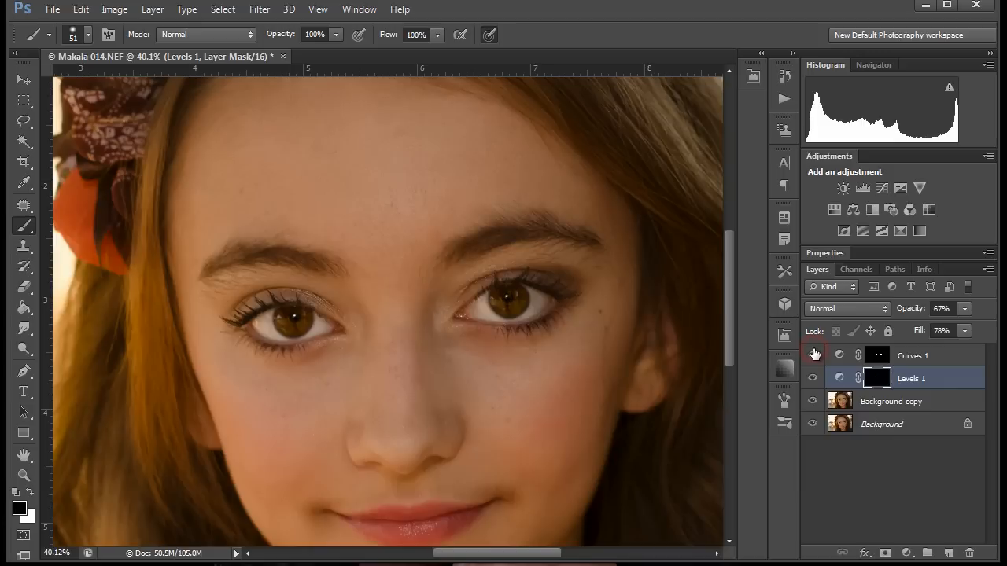
pyautogui.click(814, 354)
pyautogui.click(814, 355)
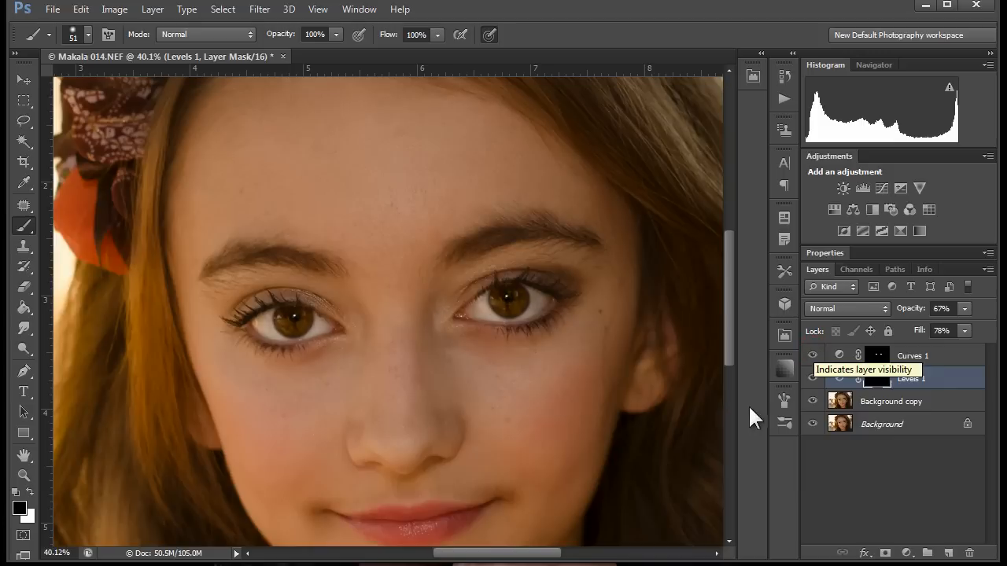